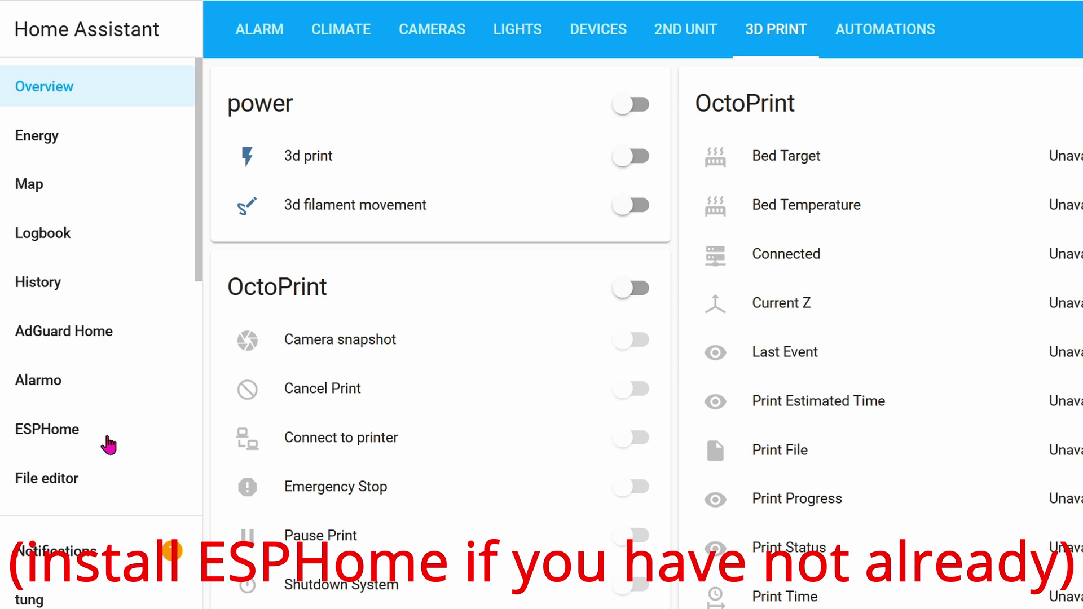
# From the ESPHome dashboard, add an ESP32 device named 'lsjdfkljsld' and skip installation.
pyautogui.click(108, 445)
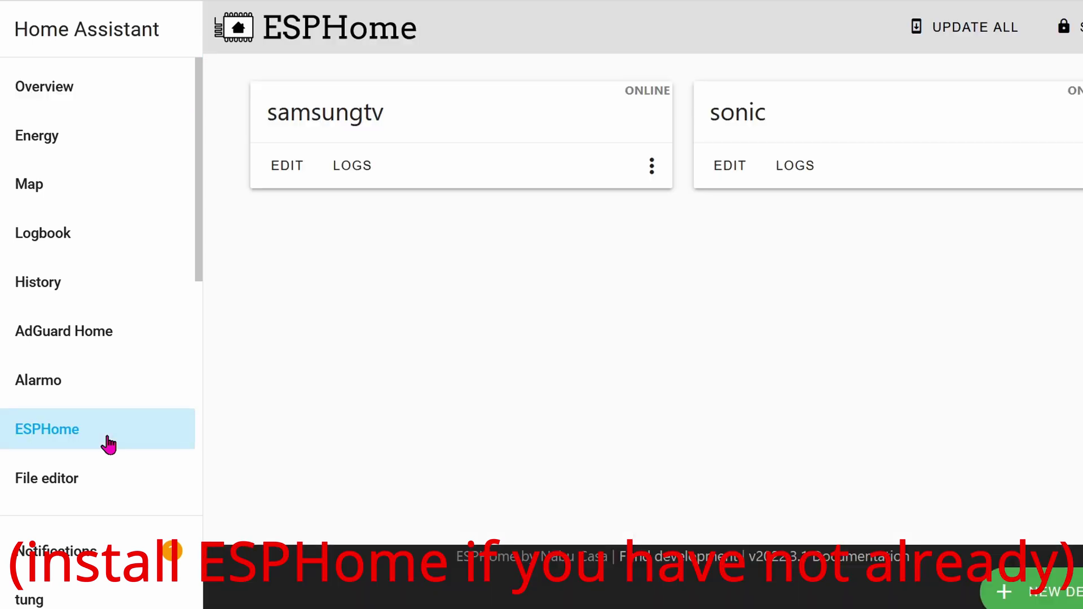
pyautogui.click(1068, 593)
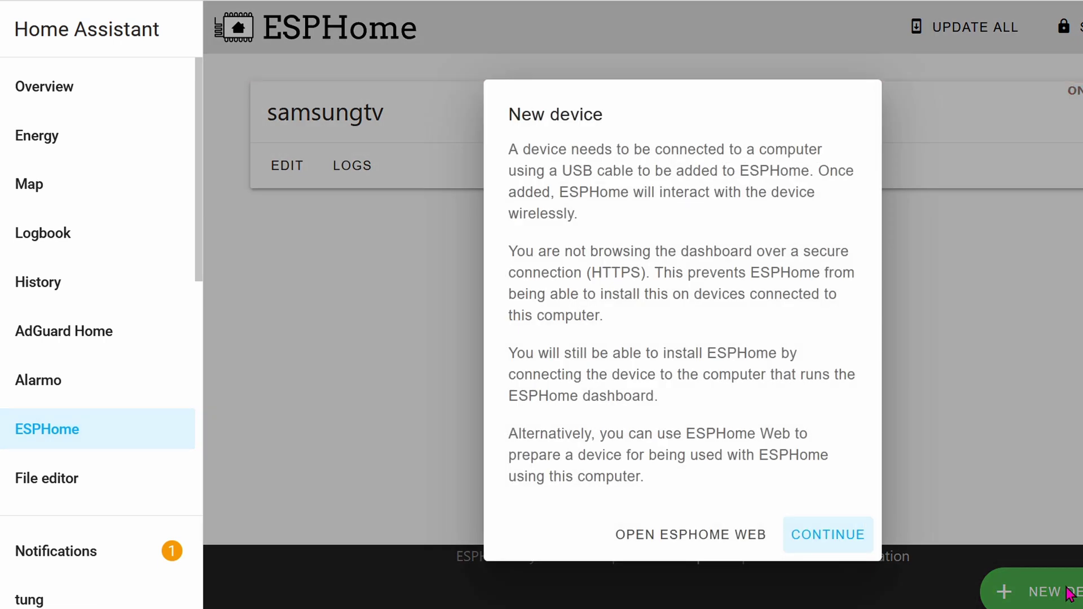
pyautogui.click(834, 533)
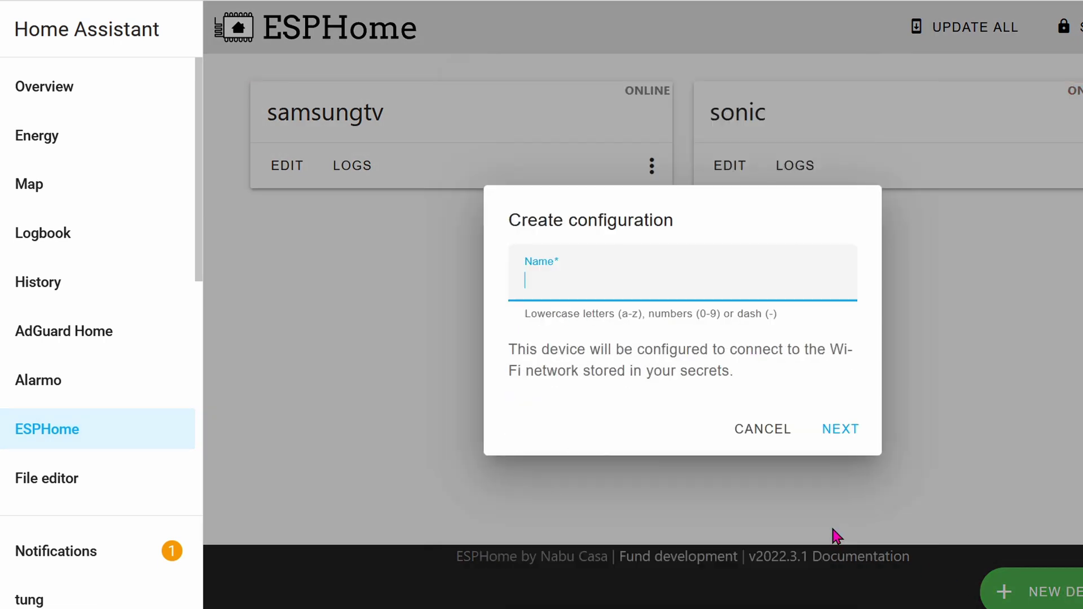
pyautogui.click(644, 280)
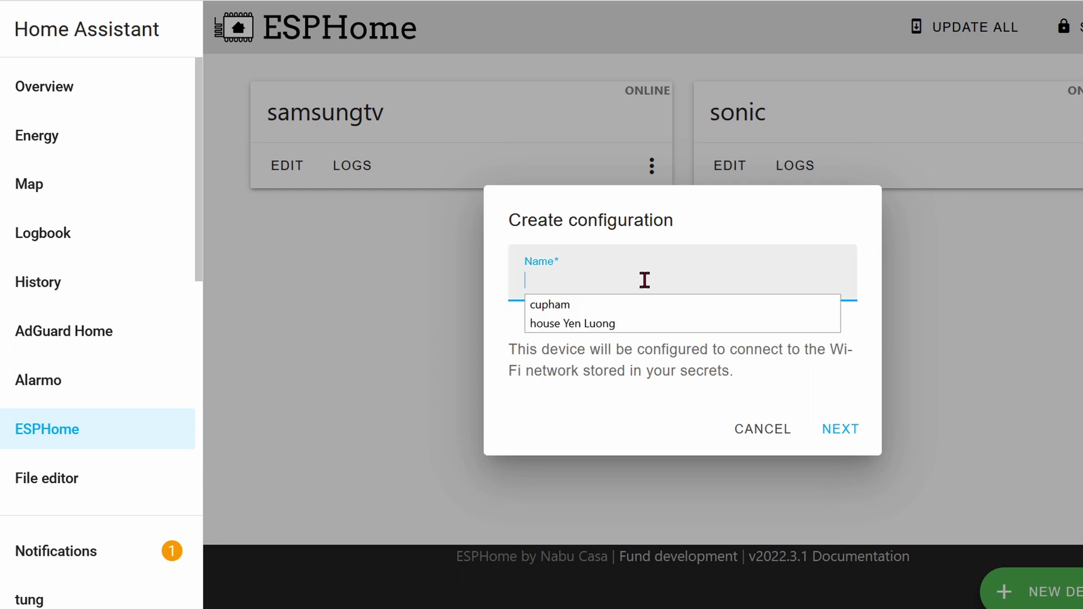
pyautogui.write('lsjdfkljsld')
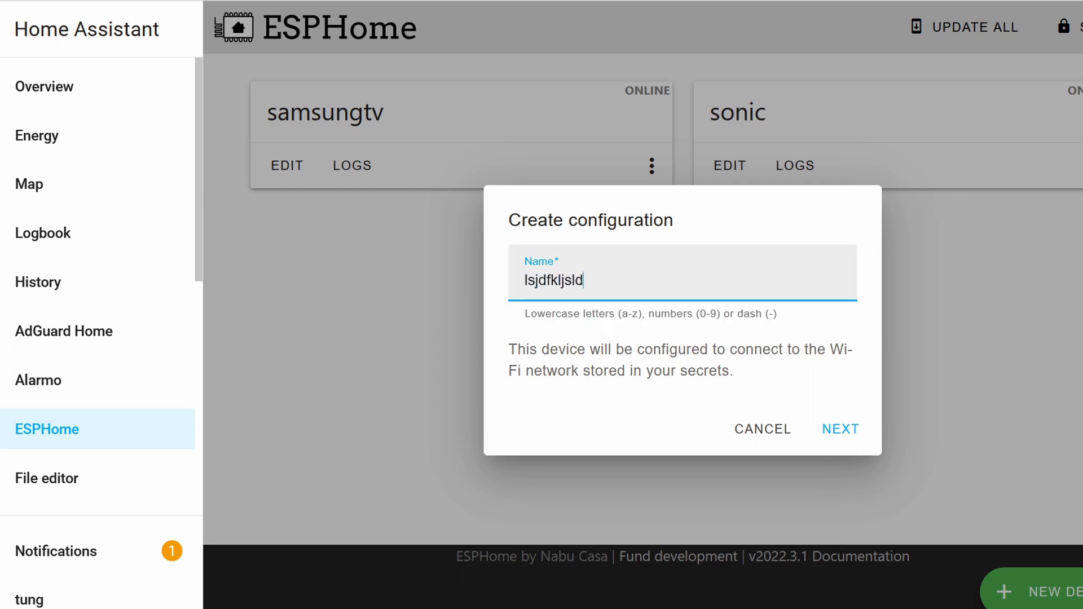
pyautogui.click(851, 436)
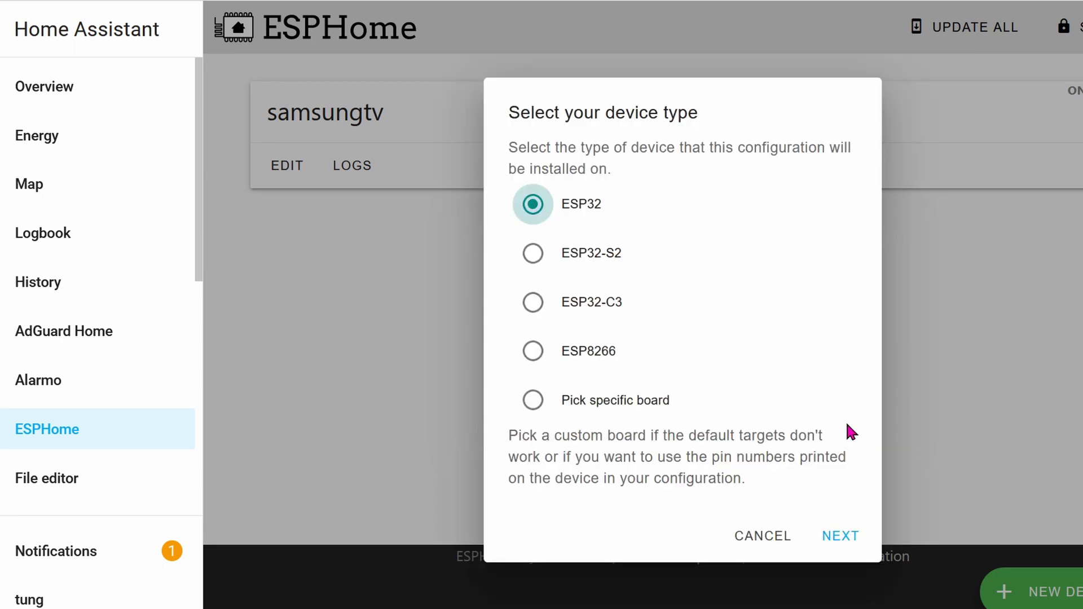
pyautogui.click(841, 535)
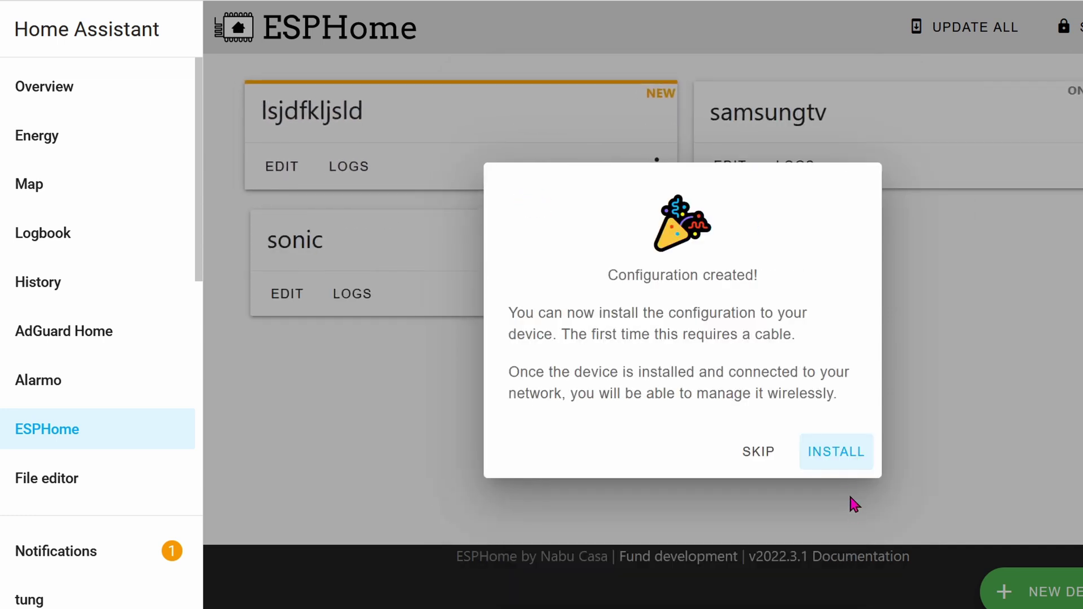
pyautogui.click(759, 453)
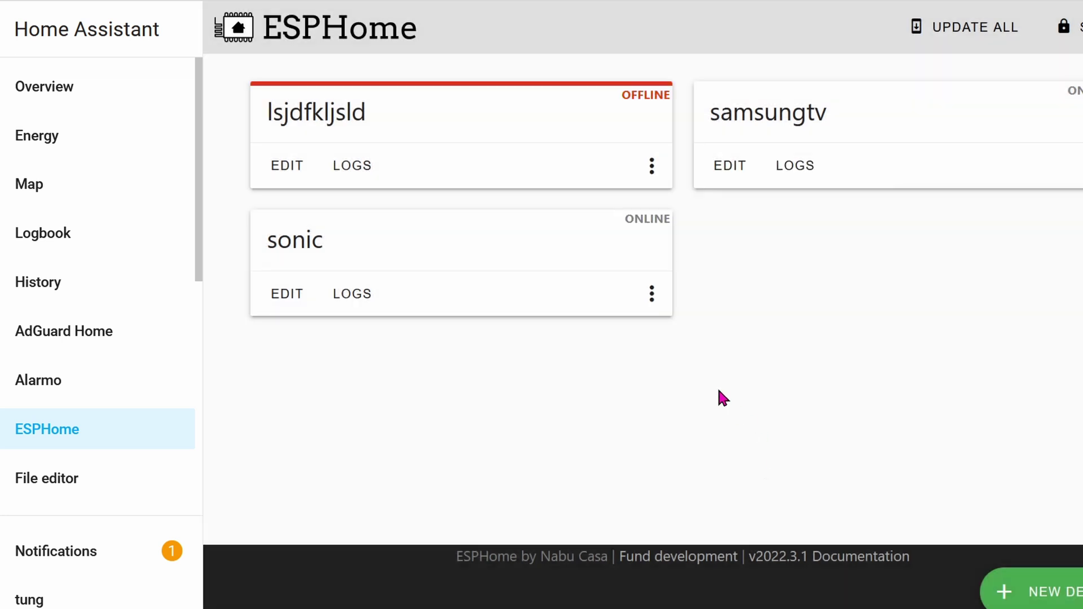
# Save the samsungtv d1_mini YAML with static IP 192.168.1.232, fallback hotspot and D4 remote_receiver.
pyautogui.click(287, 165)
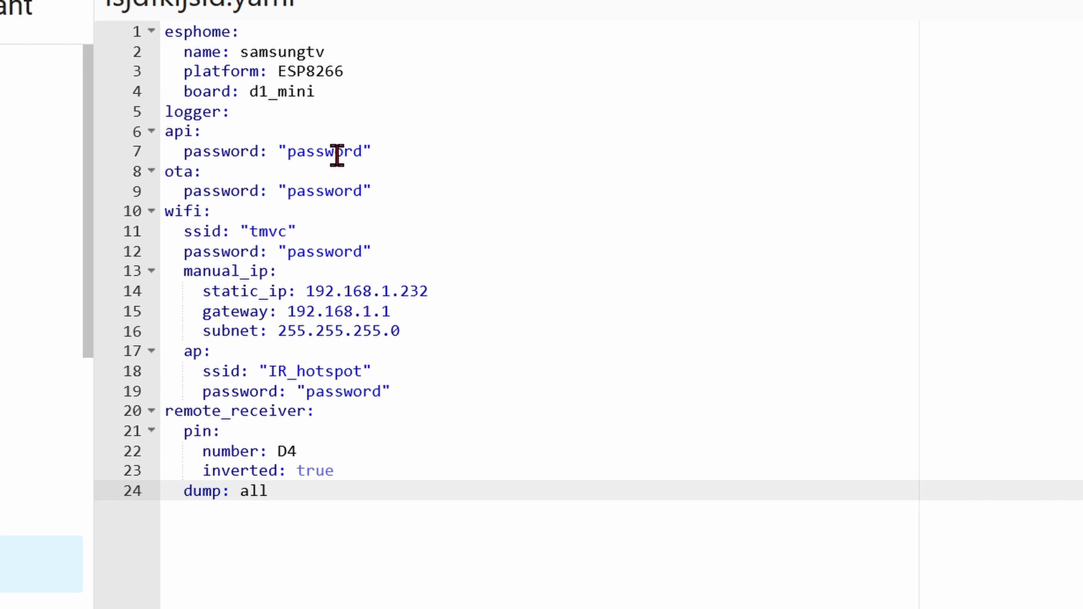
pyautogui.doubleClick(269, 232)
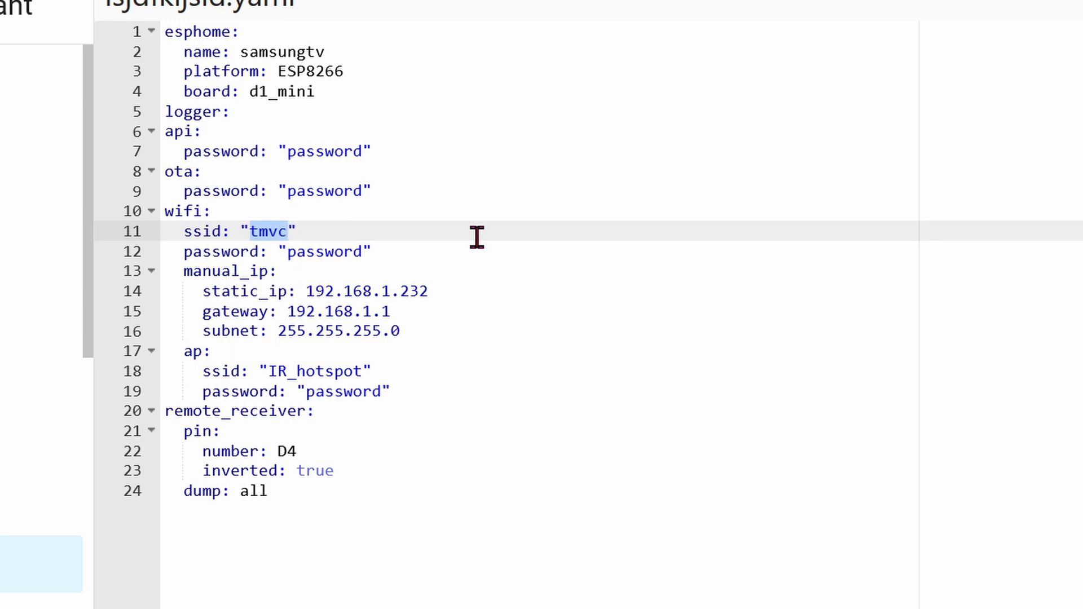
pyautogui.moveTo(551, 290); pyautogui.dragTo(308, 290)
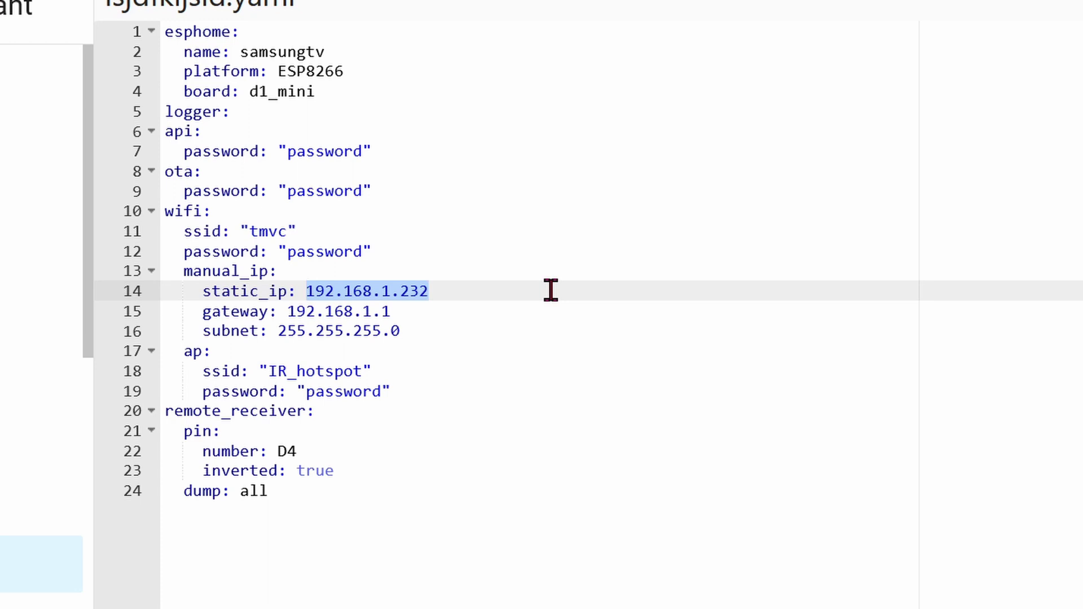
pyautogui.click(356, 309)
pyautogui.doubleClick(356, 309)
pyautogui.click(437, 325)
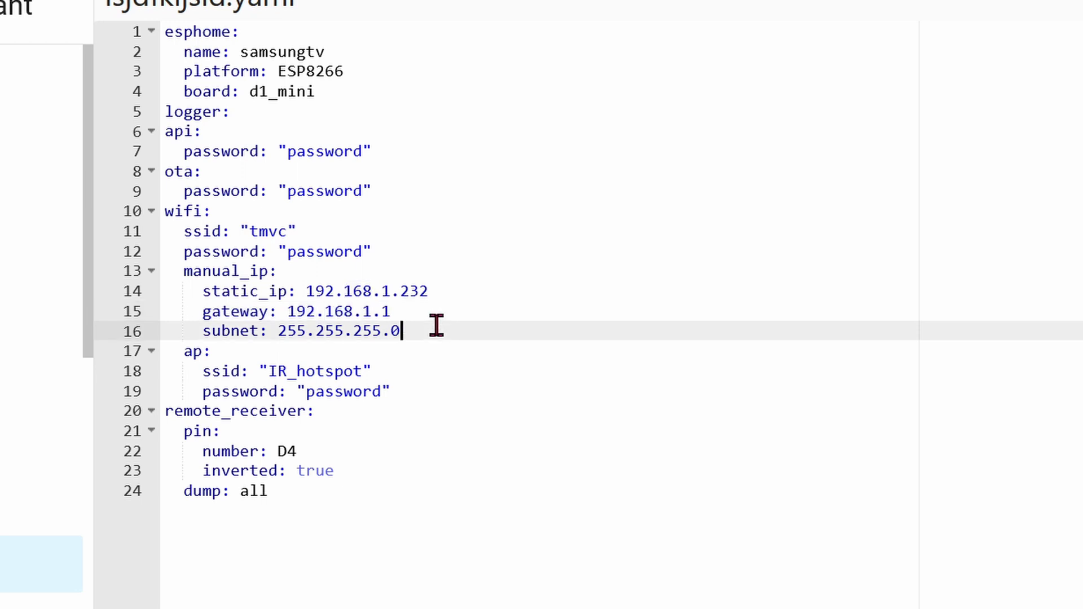
pyautogui.doubleClick(282, 52)
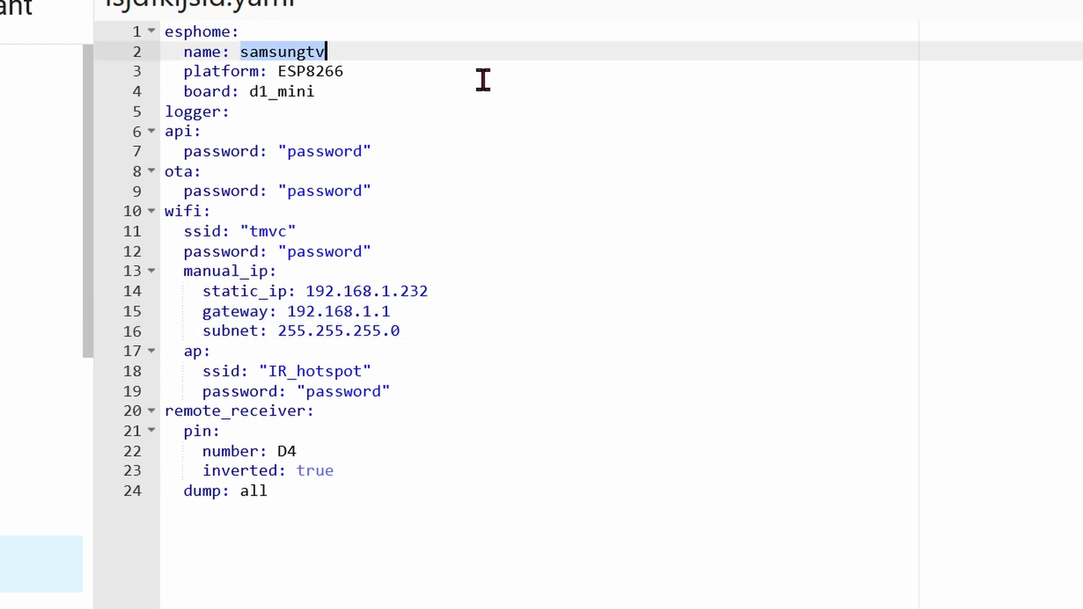
pyautogui.click(443, 387)
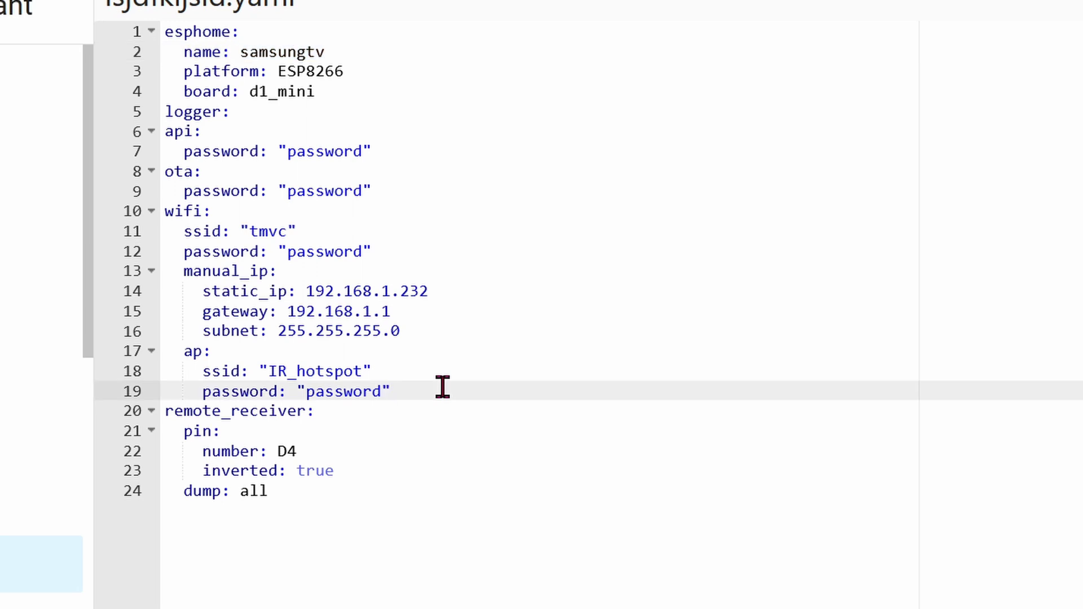
pyautogui.moveTo(442, 387); pyautogui.dragTo(445, 505)
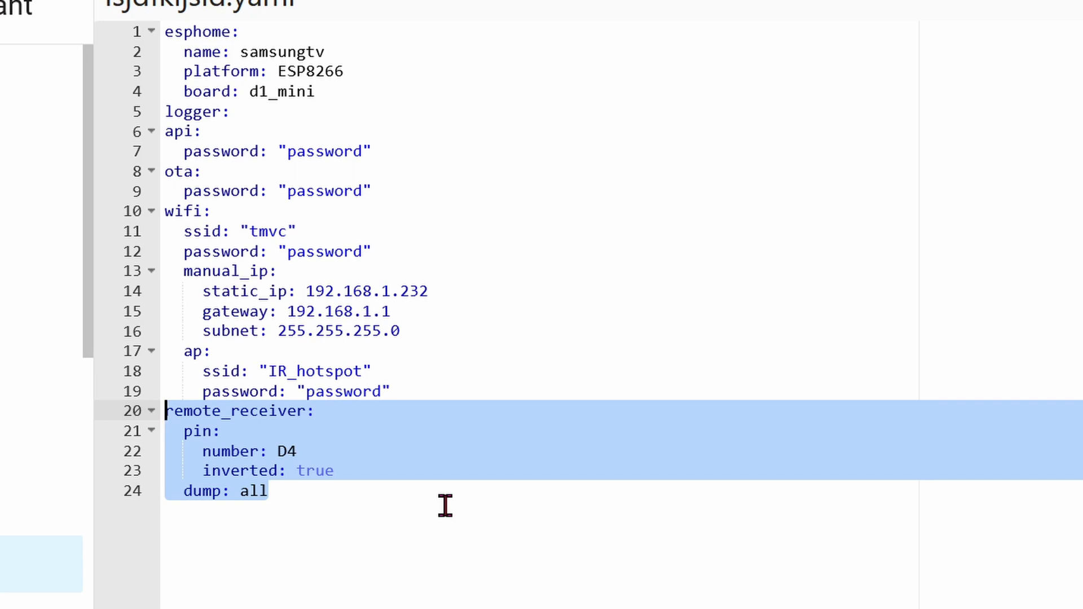
pyautogui.click(445, 451)
# Save and compile the samsungtv firmware as a legacy-format manual download, then close the log.
pyautogui.click(912, 516)
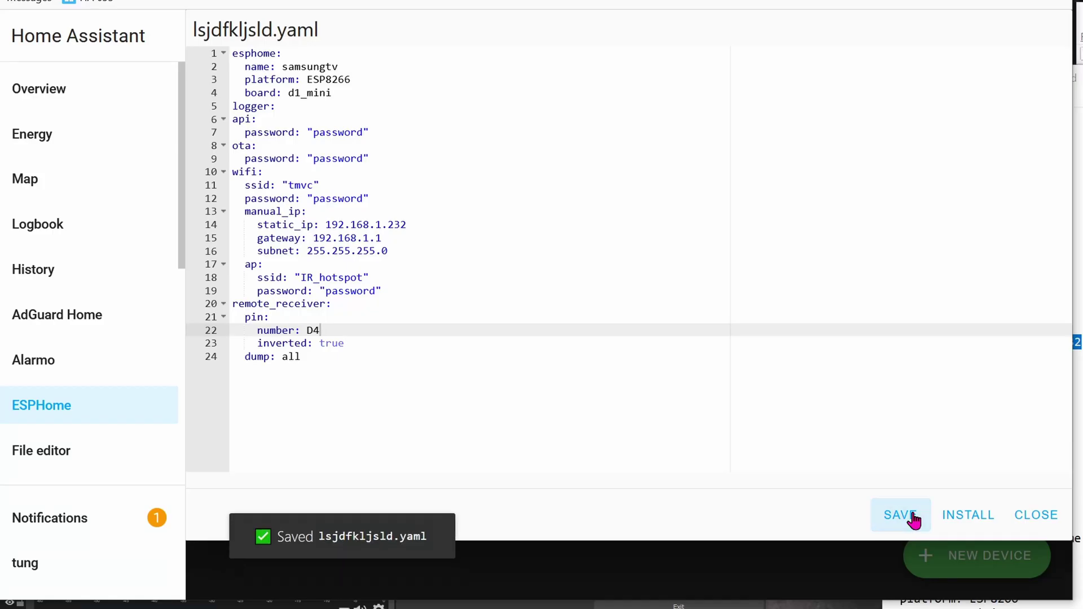
pyautogui.click(968, 514)
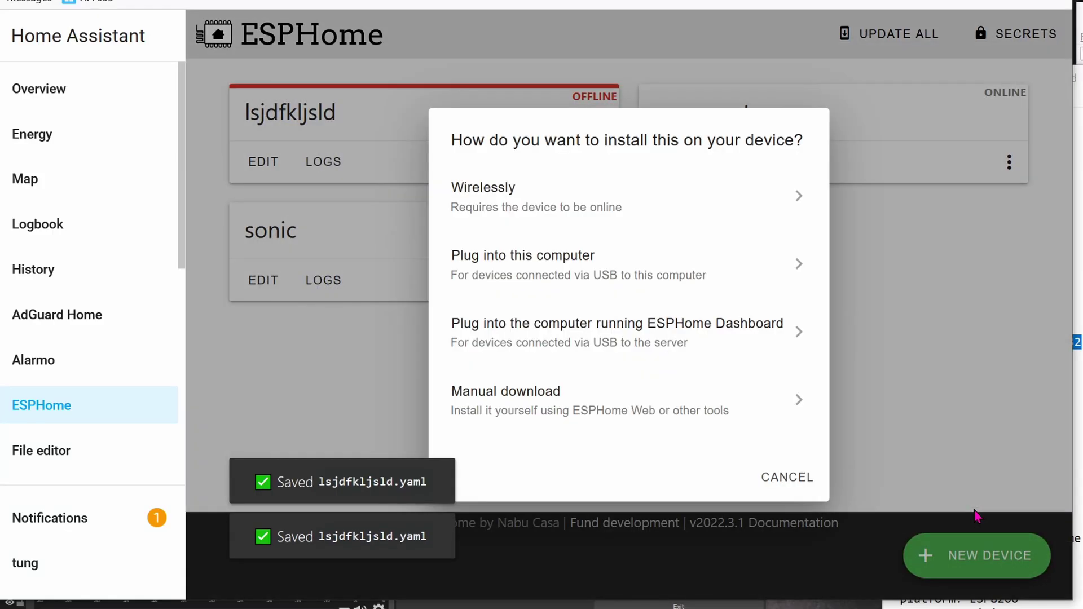
pyautogui.click(617, 417)
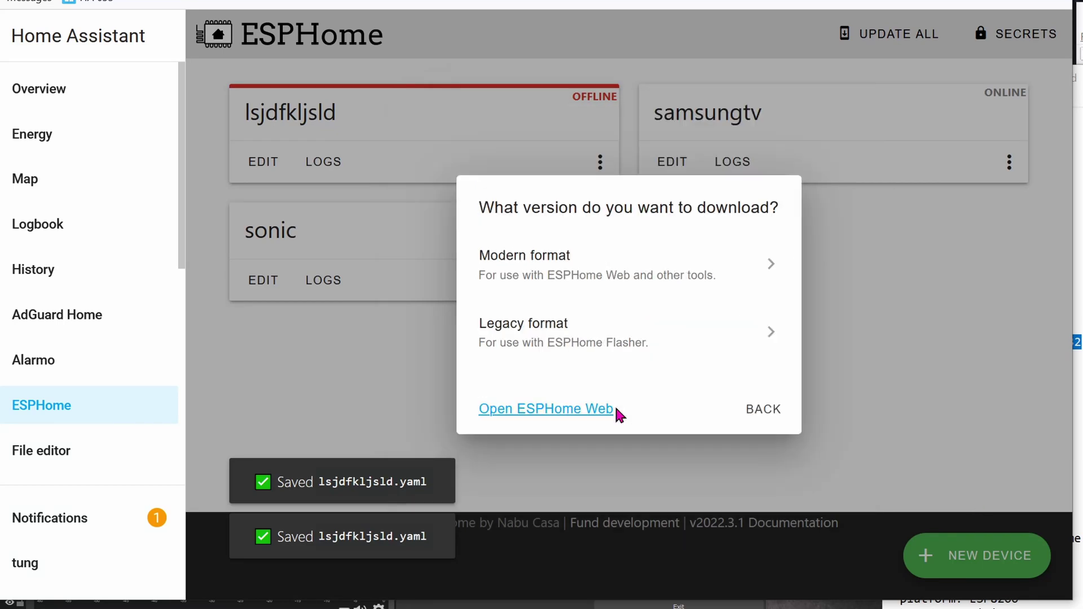
pyautogui.click(619, 340)
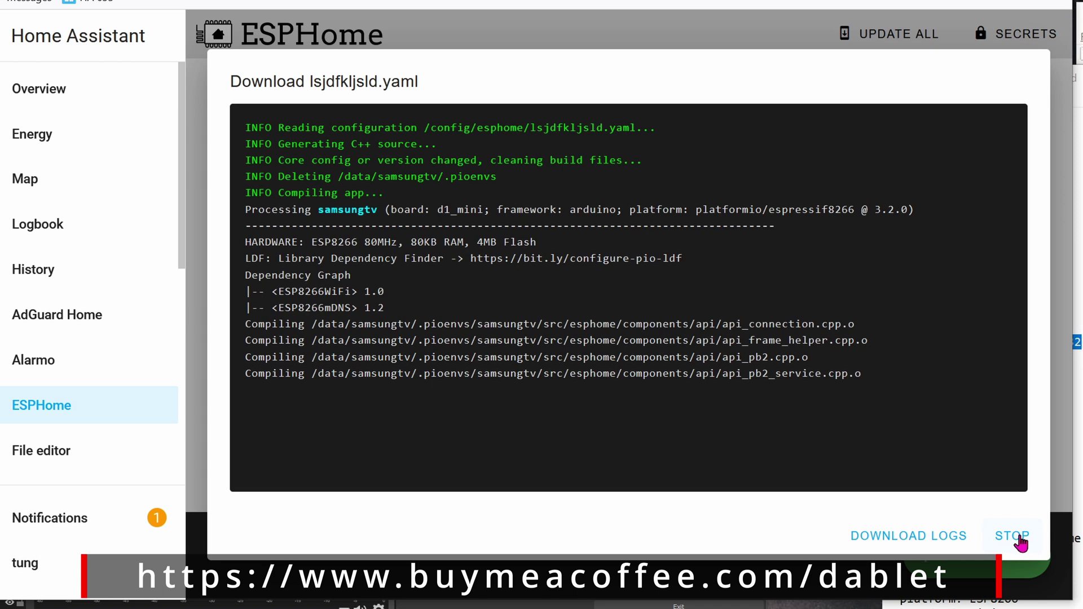
pyautogui.click(1020, 541)
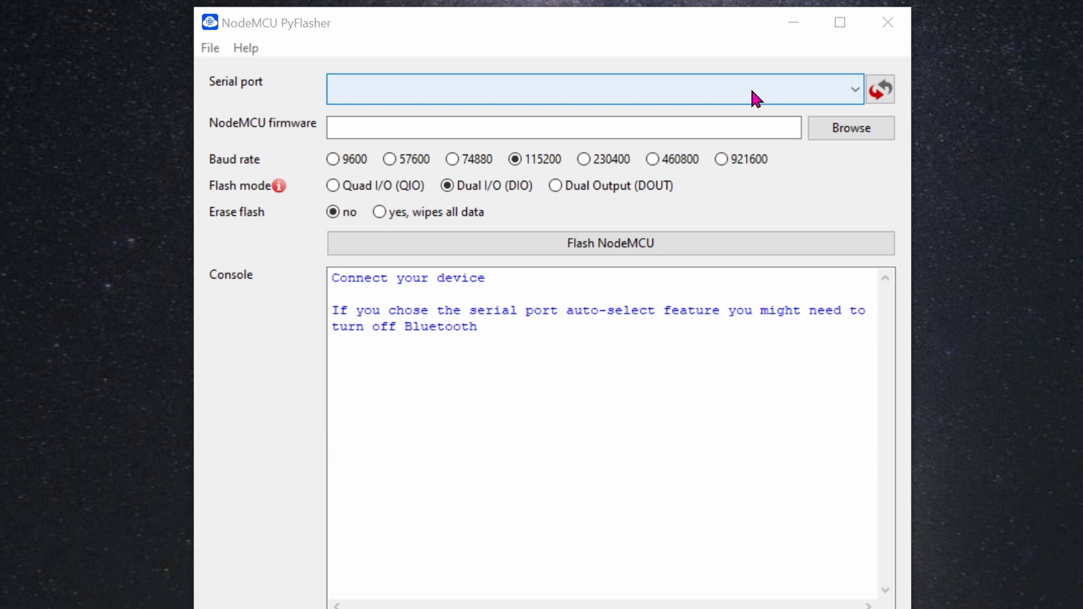
# Set PyFlasher to the auto-selected Espressif port, Quad I/O (QIO) flash mode and full flash erase.
pyautogui.click(752, 91)
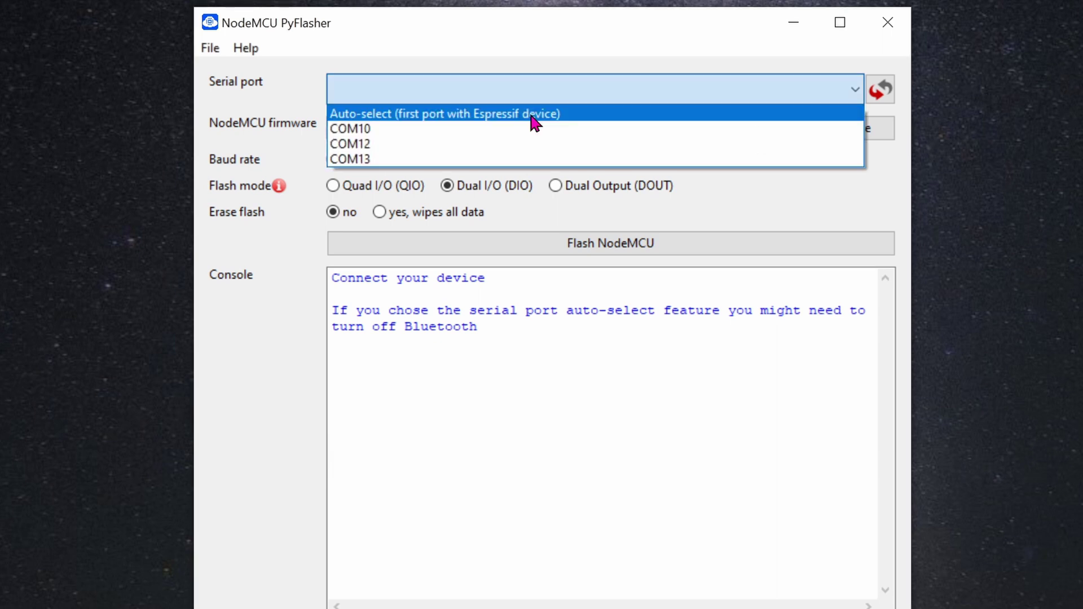
pyautogui.click(532, 119)
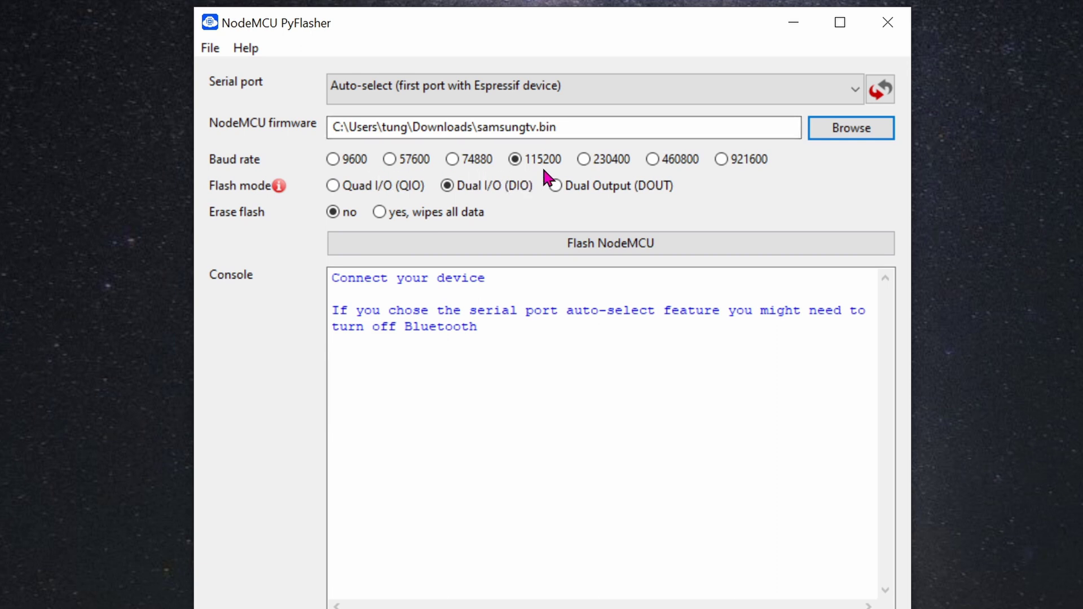
pyautogui.click(370, 189)
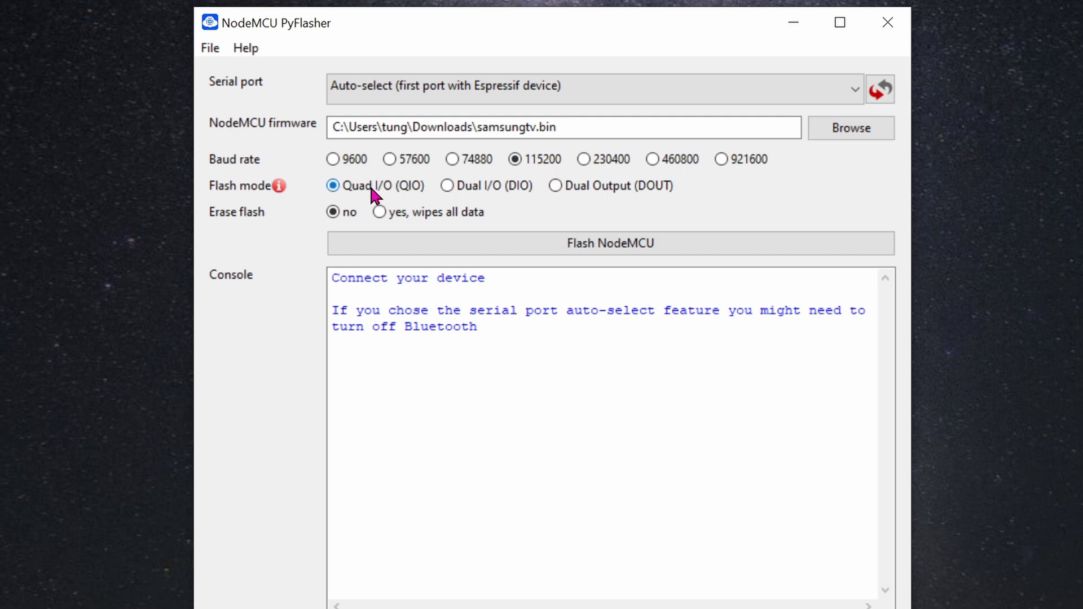
pyautogui.click(387, 211)
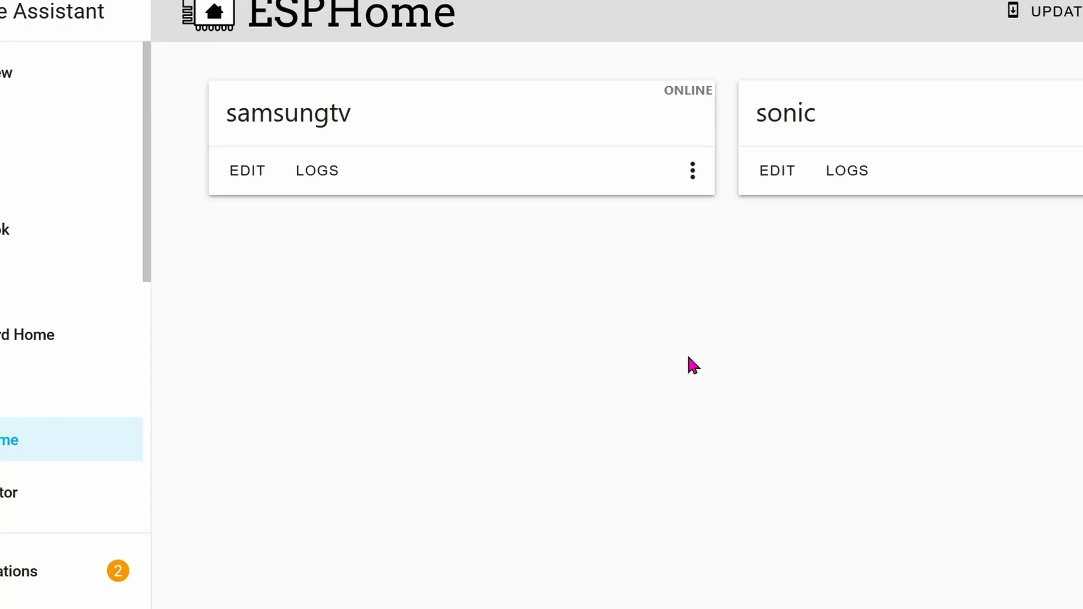
# Stream samsungtv logs wirelessly and copy the received Samsung code lines (data=0xE0E040BF).
pyautogui.click(324, 183)
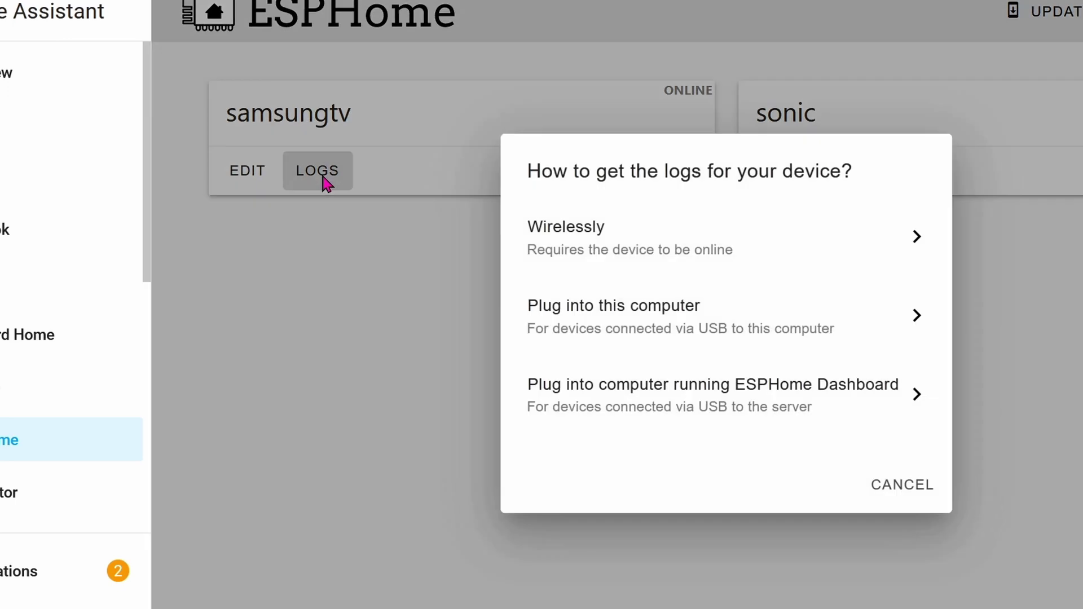
pyautogui.click(671, 234)
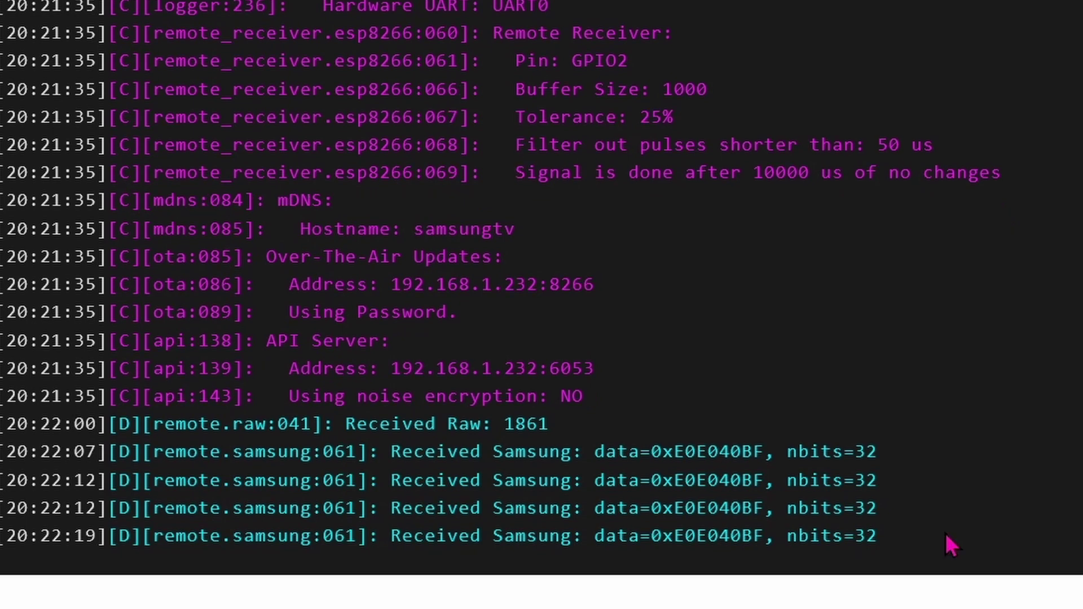
pyautogui.moveTo(865, 534); pyautogui.dragTo(3, 396)
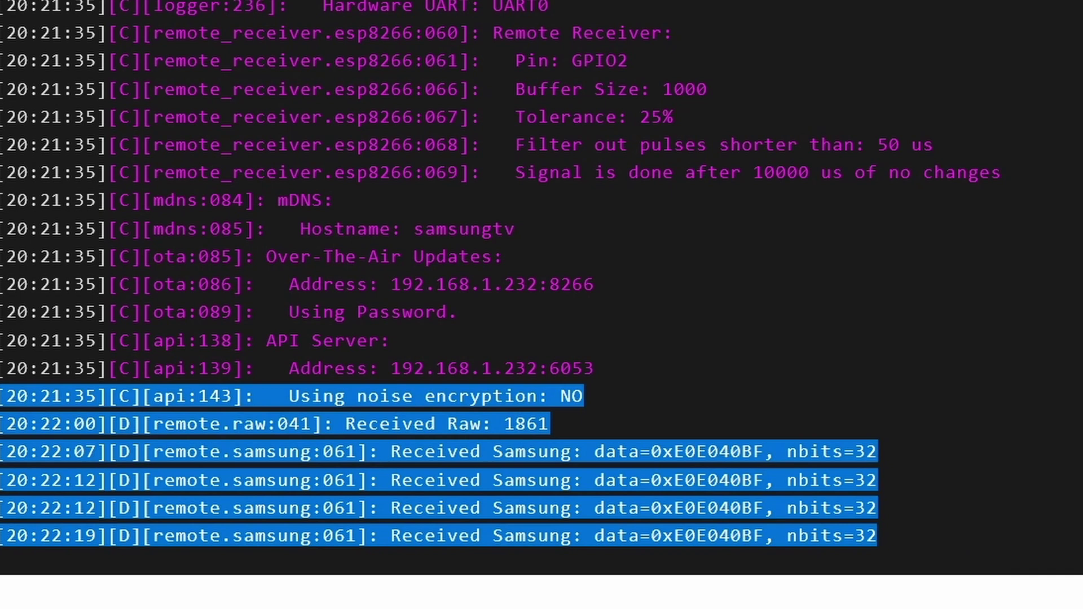
pyautogui.rightClick(292, 441)
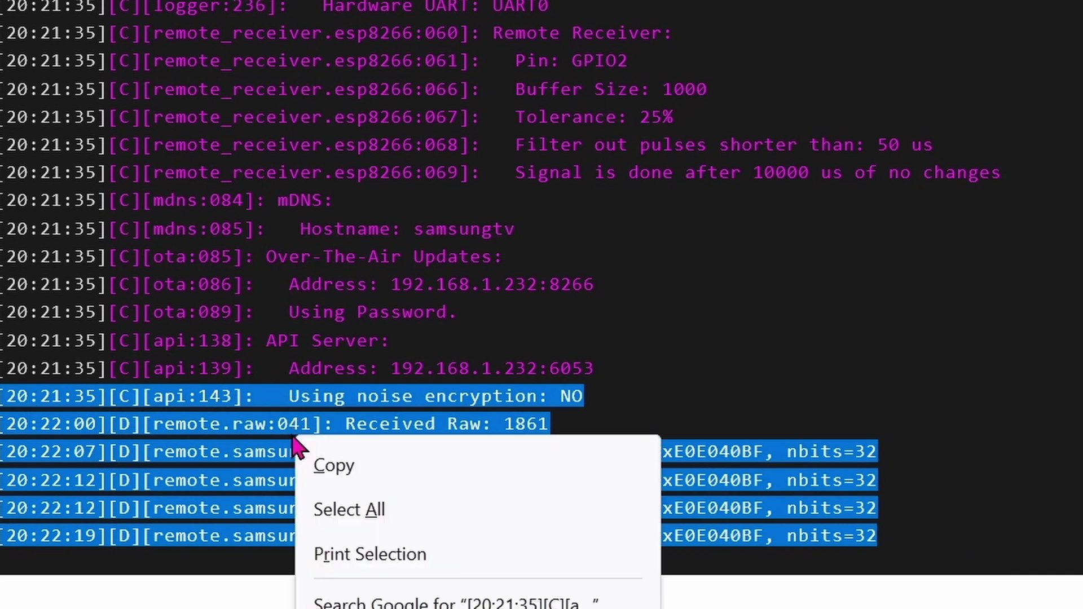
pyautogui.click(370, 471)
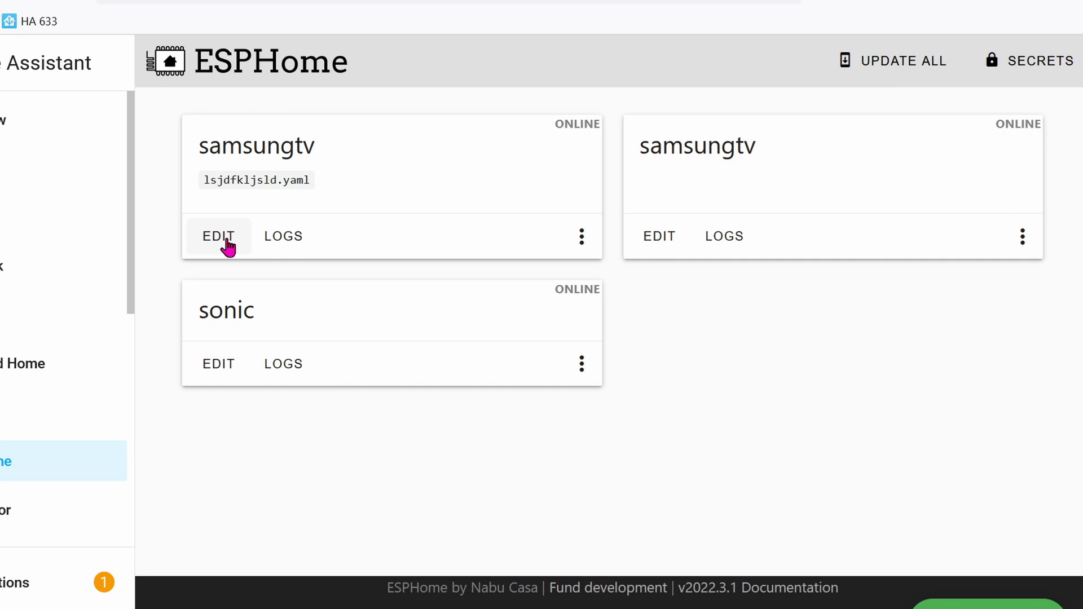
# Review the D5 remote_transmitter and 'samsung power' switch sending 0xE0E040BF, then install samsungtv.
pyautogui.click(225, 241)
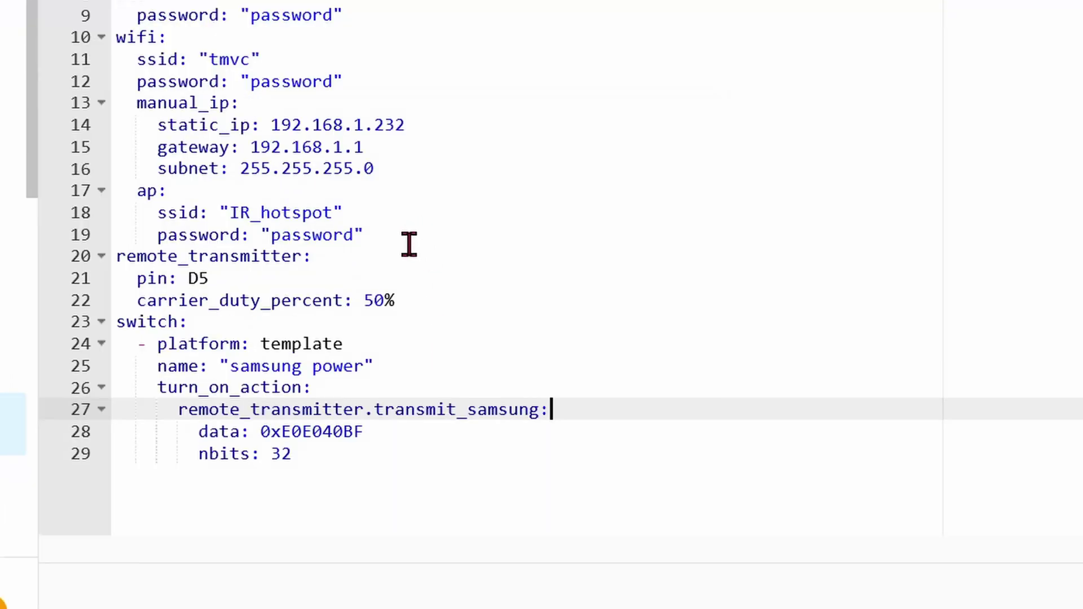
pyautogui.moveTo(409, 244); pyautogui.dragTo(169, 1)
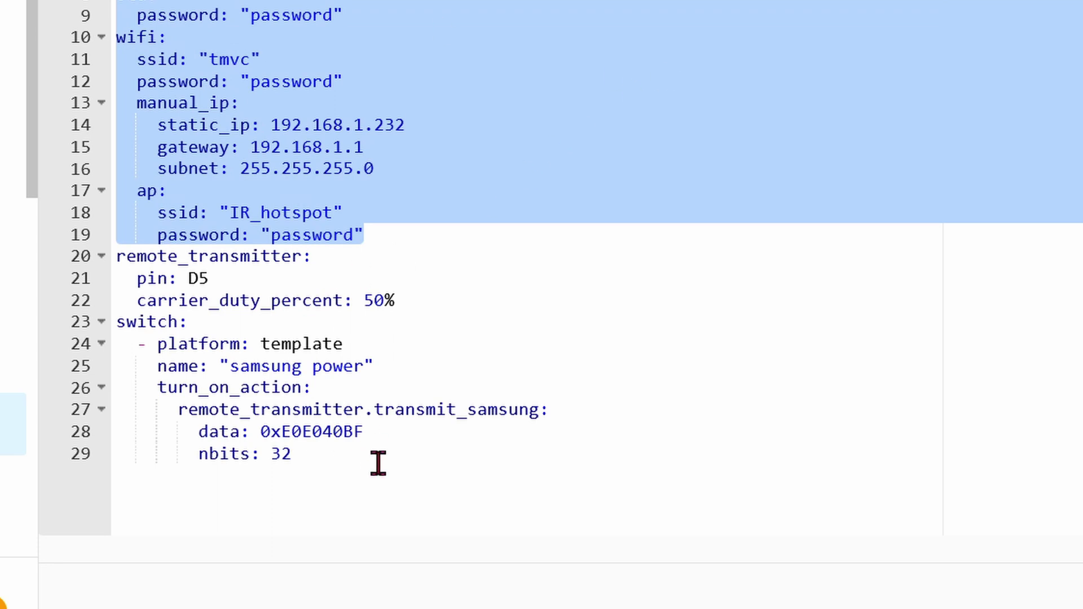
pyautogui.moveTo(378, 463); pyautogui.dragTo(12, 252)
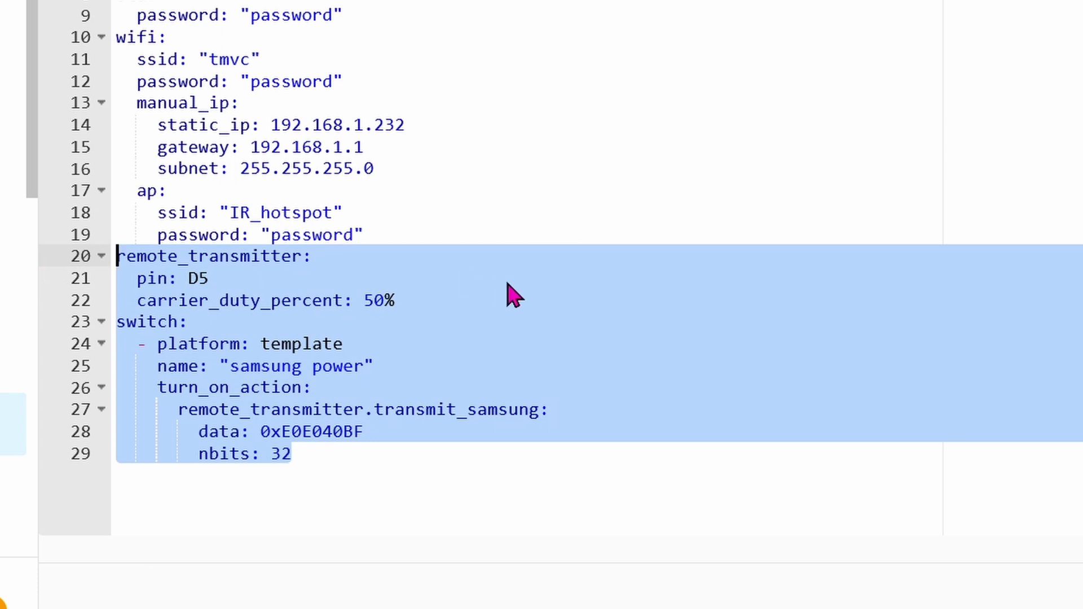
pyautogui.doubleClick(274, 257)
pyautogui.doubleClick(274, 271)
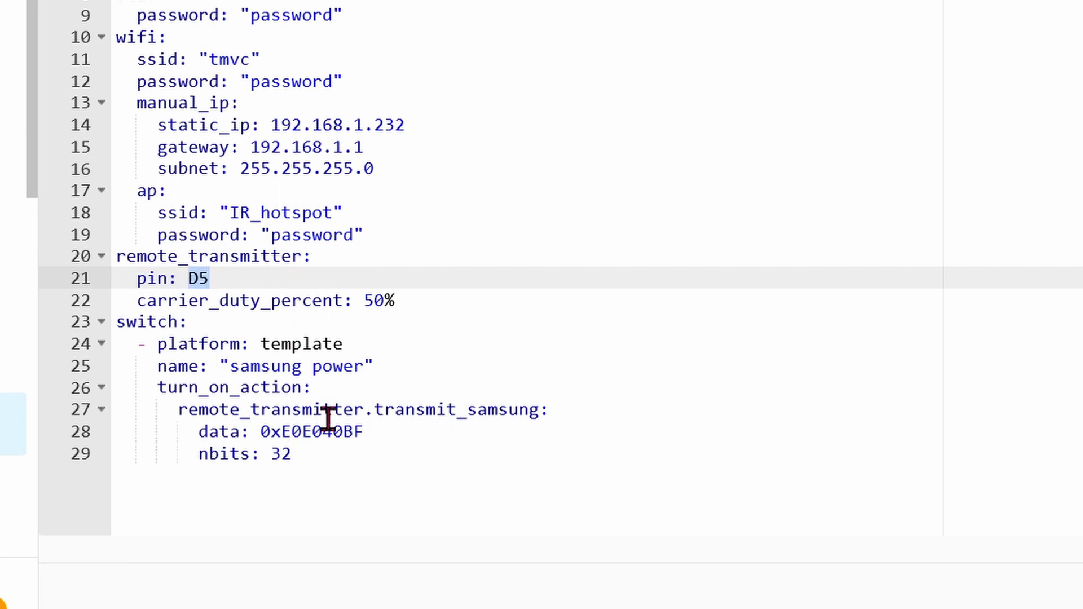
pyautogui.click(434, 410)
pyautogui.doubleClick(433, 412)
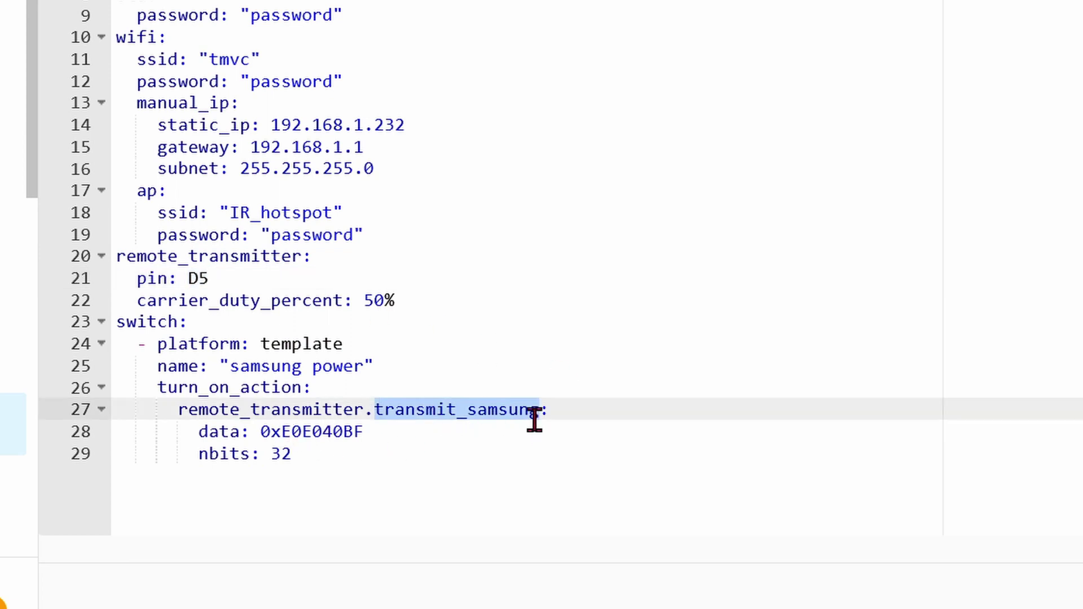
pyautogui.doubleClick(328, 431)
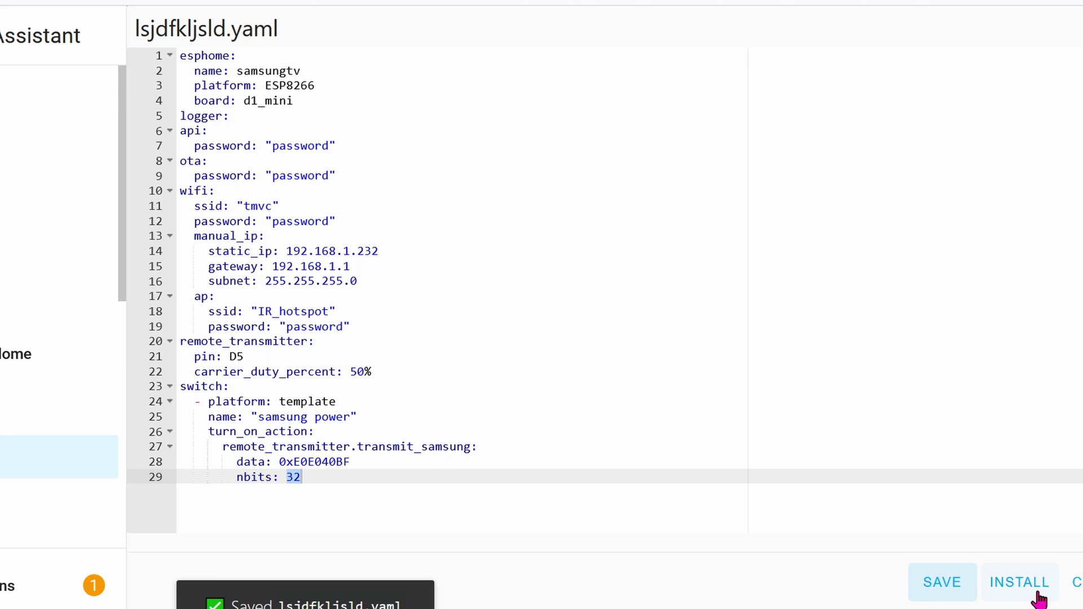
pyautogui.click(1036, 596)
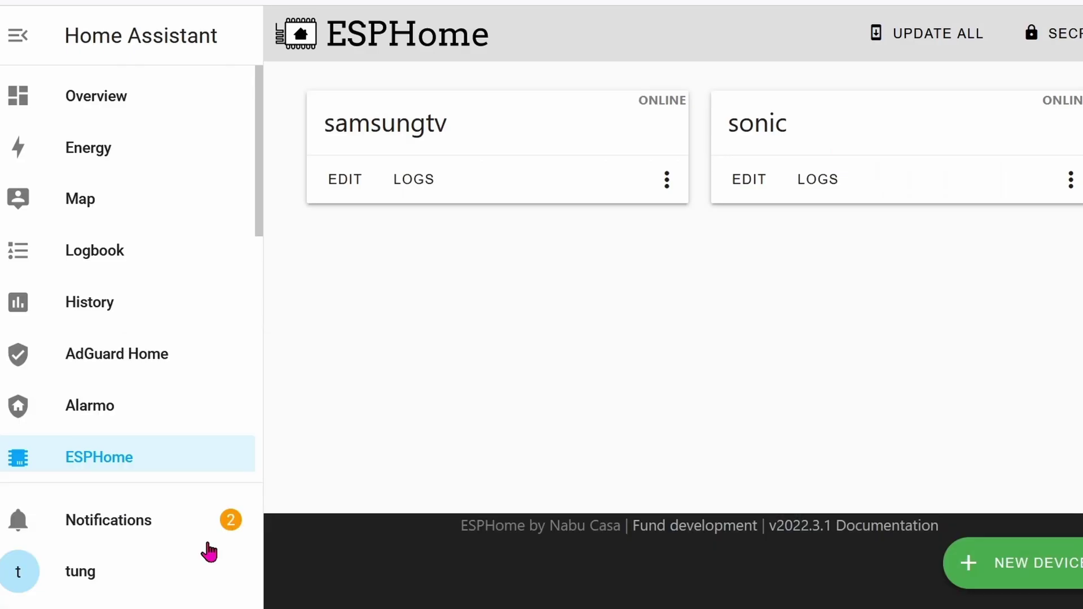
# Go to Configuration > Integrations and find the newly discovered samsungtv ESPHome card.
pyautogui.scroll(-1, 173, 370)
pyautogui.scroll(-7, 173, 370)
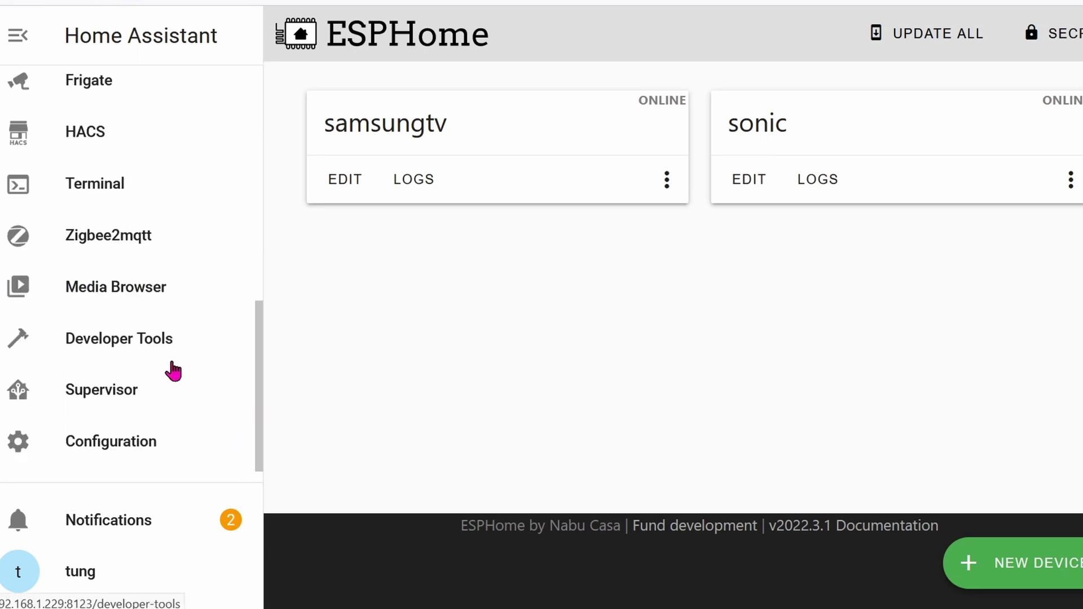
pyautogui.click(155, 442)
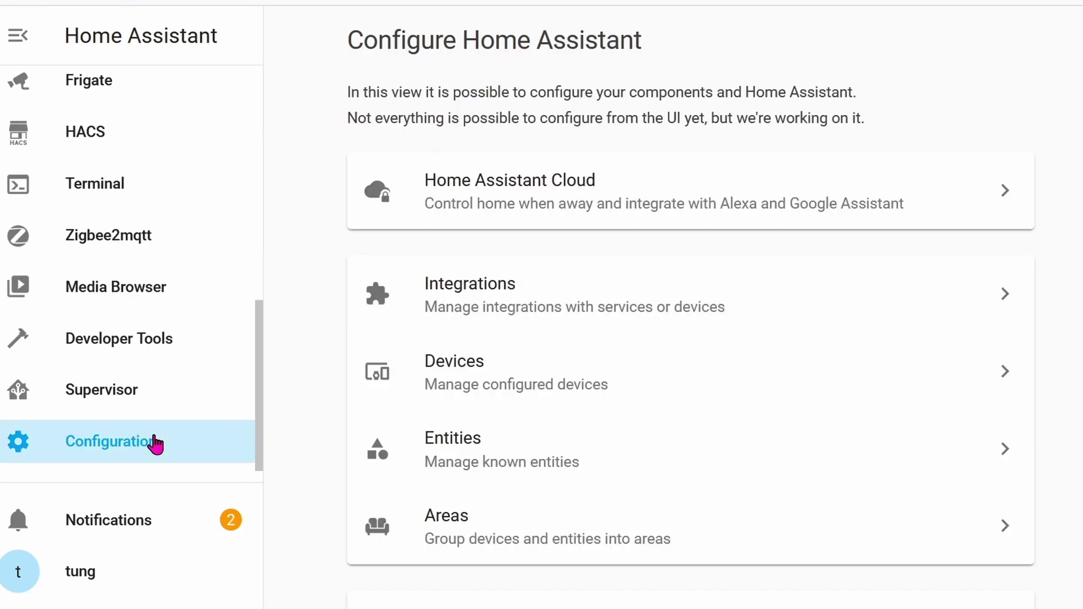
pyautogui.click(543, 307)
pyautogui.scroll(-10, 726, 350)
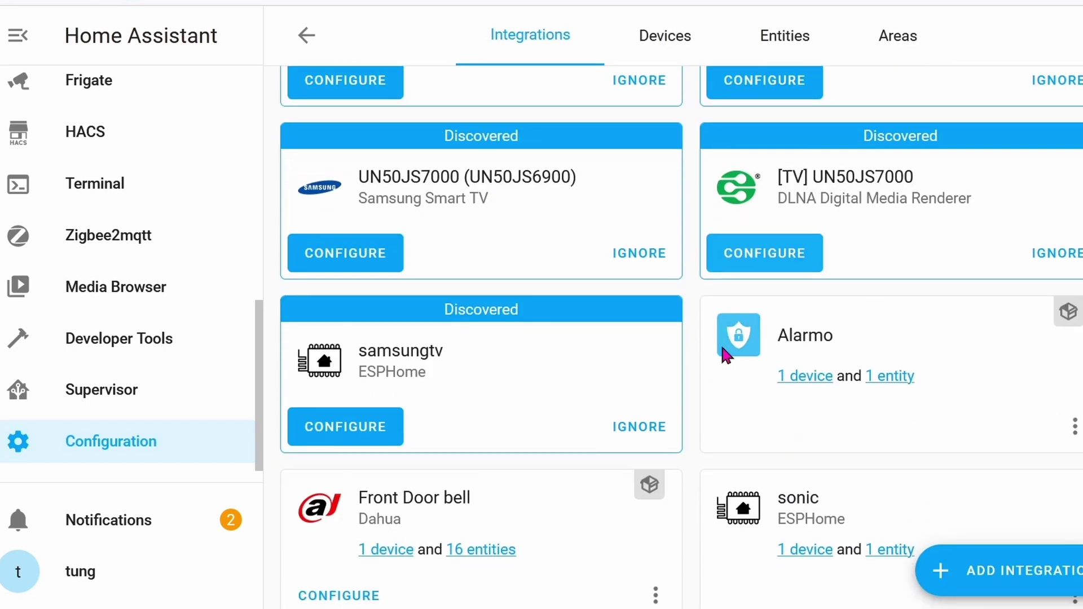
# Add the discovered samsungtv node, entering the device's API password.
pyautogui.click(386, 444)
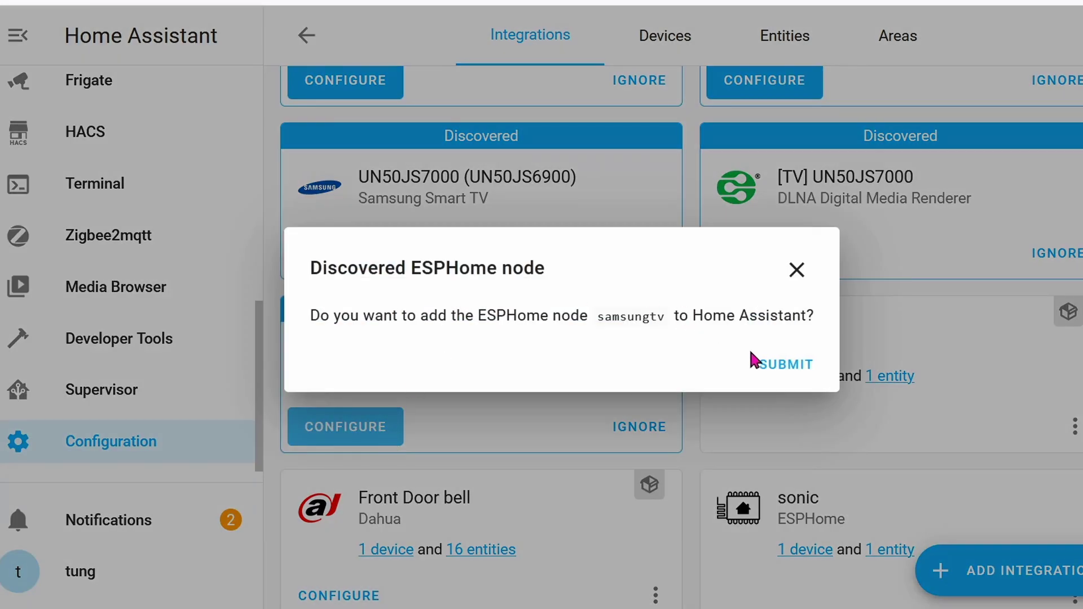
pyautogui.click(771, 372)
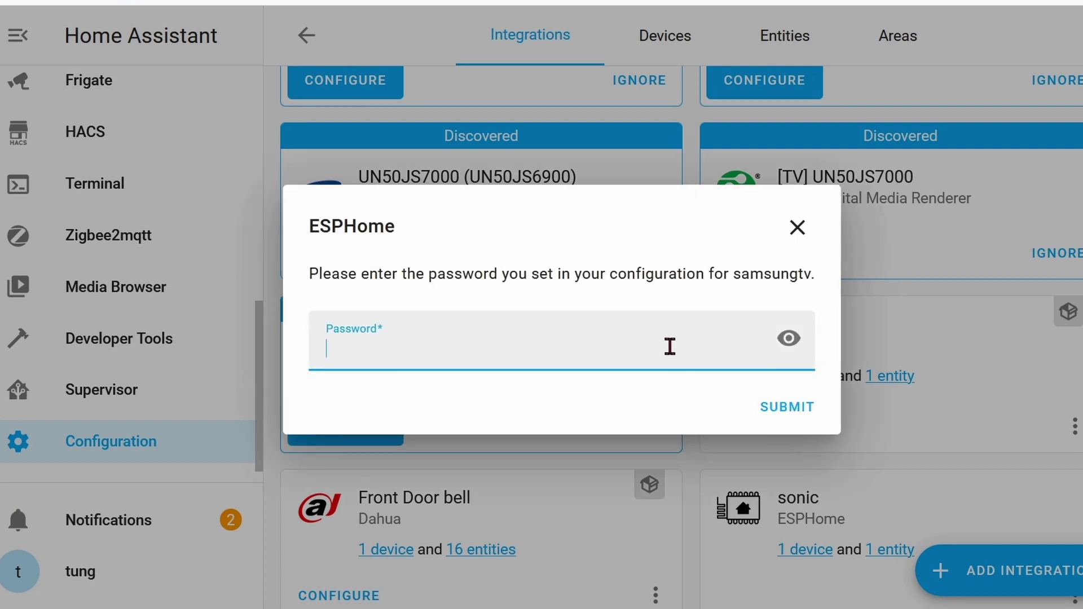
pyautogui.write('•••••••••')
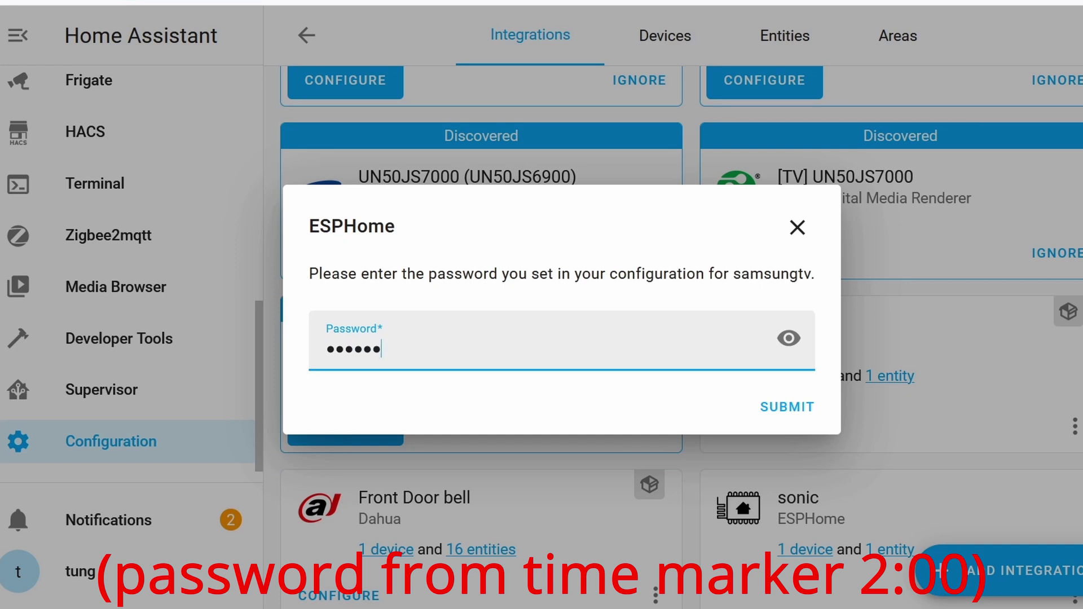
pyautogui.write('•')
pyautogui.click(788, 407)
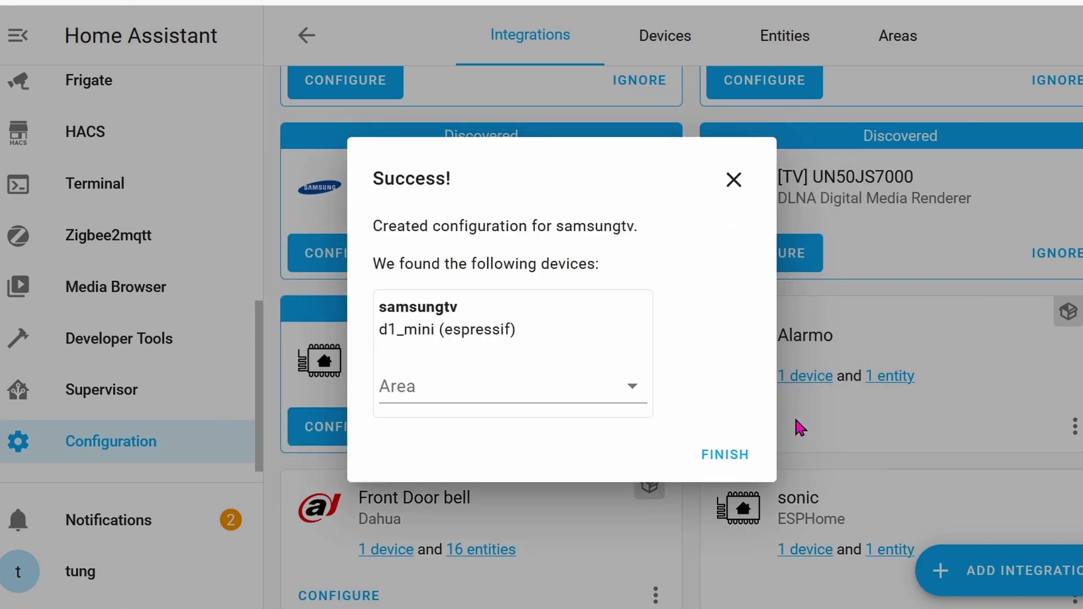
# Assign samsungtv to the Bedroom area and open its device page.
pyautogui.click(631, 390)
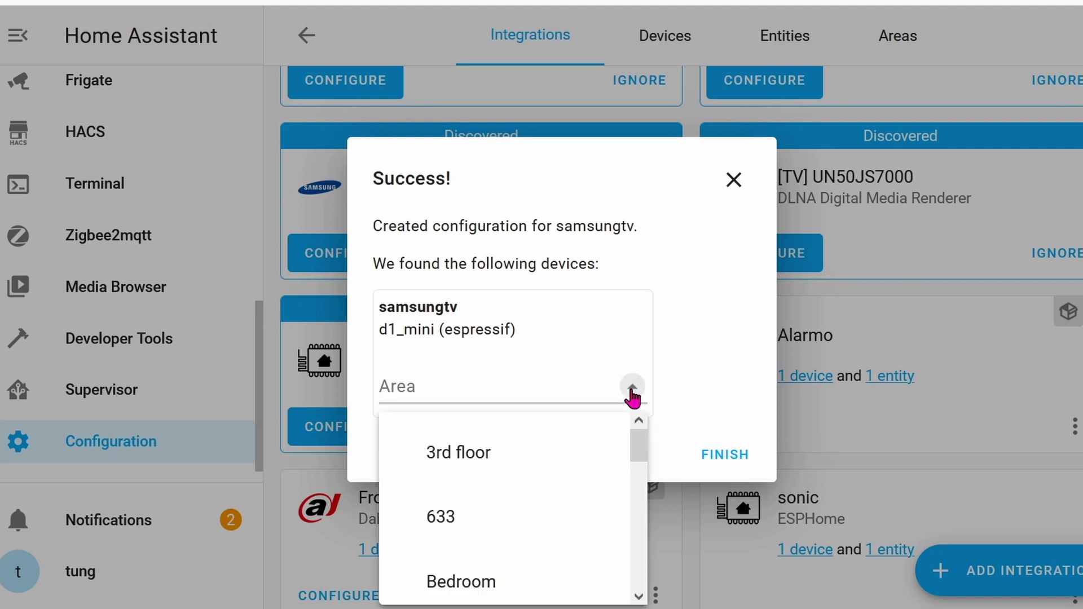
pyautogui.scroll(-5, 594, 494)
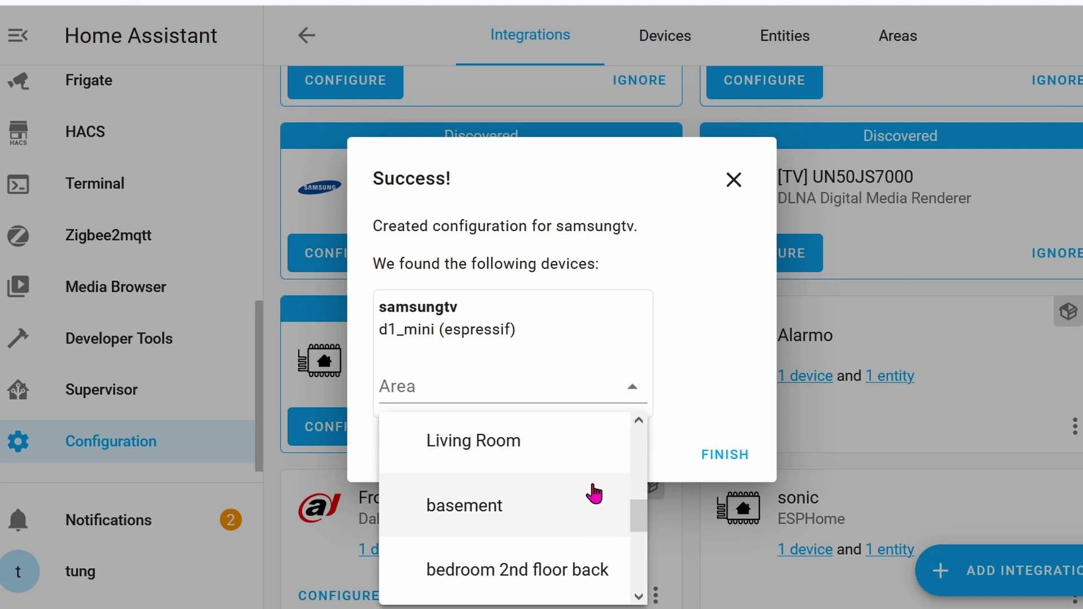
pyautogui.click(593, 505)
pyautogui.click(725, 454)
pyautogui.click(387, 461)
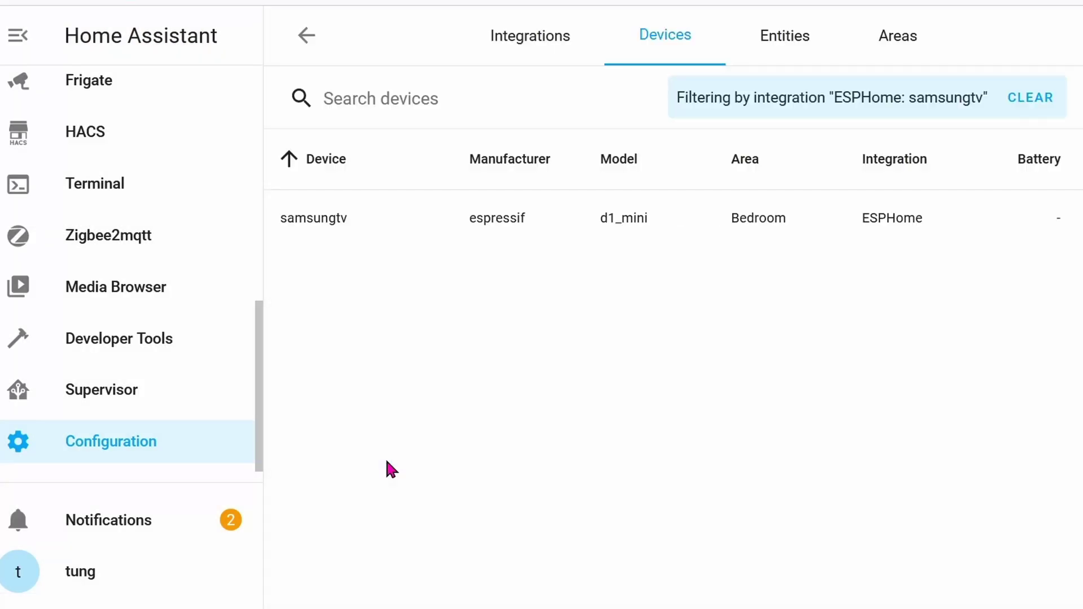
pyautogui.click(387, 215)
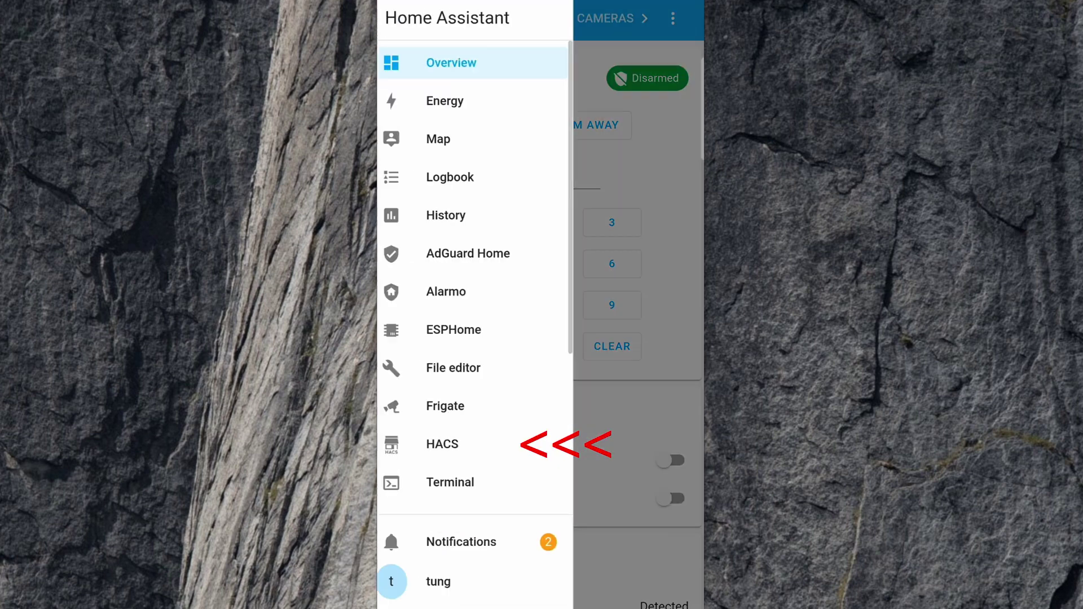
# Go through Configuration to the Tags page listing the garage and front door 506 tags.
pyautogui.scroll(-4, 479, 271)
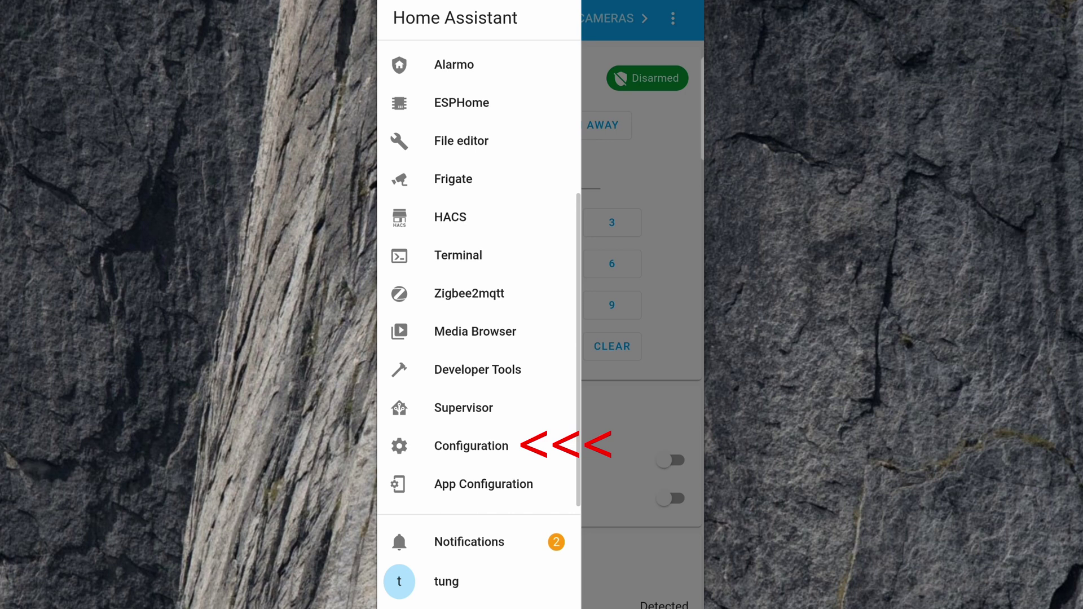
pyautogui.click(471, 446)
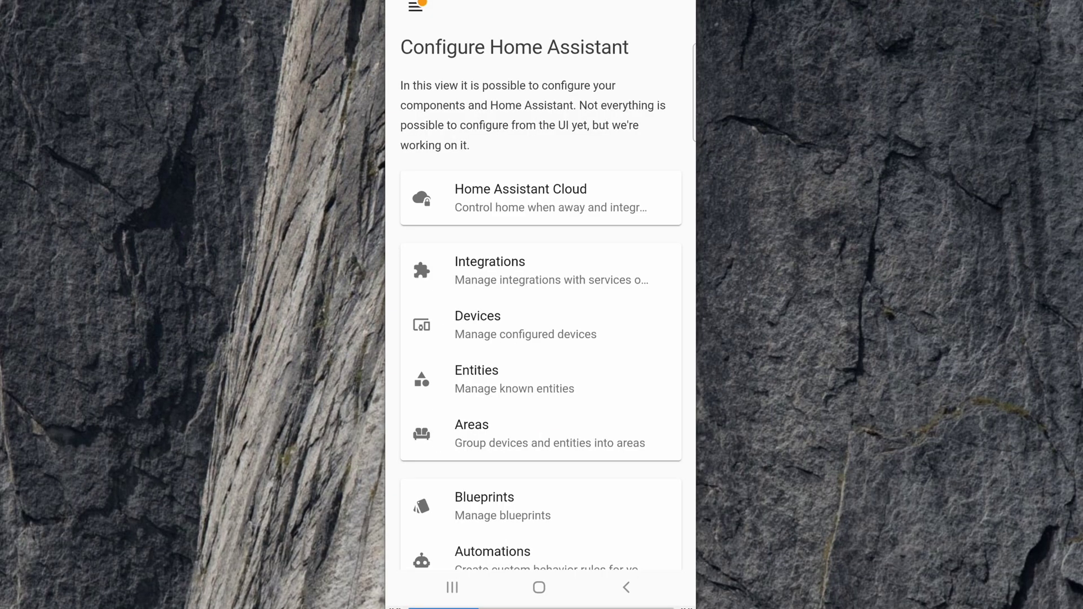
pyautogui.scroll(-5, 541, 284)
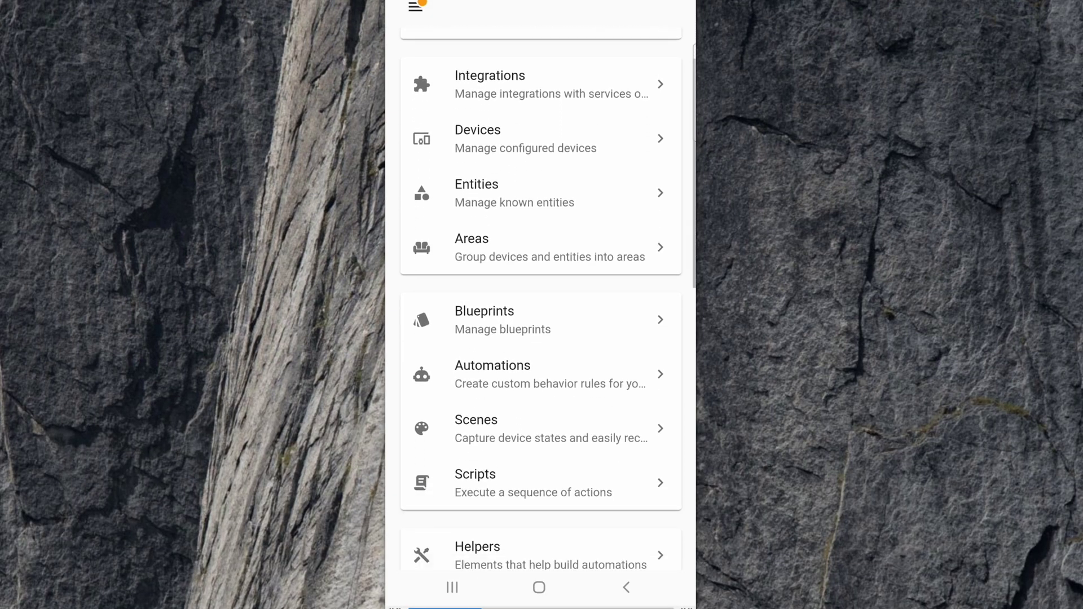
pyautogui.scroll(-1, 541, 298)
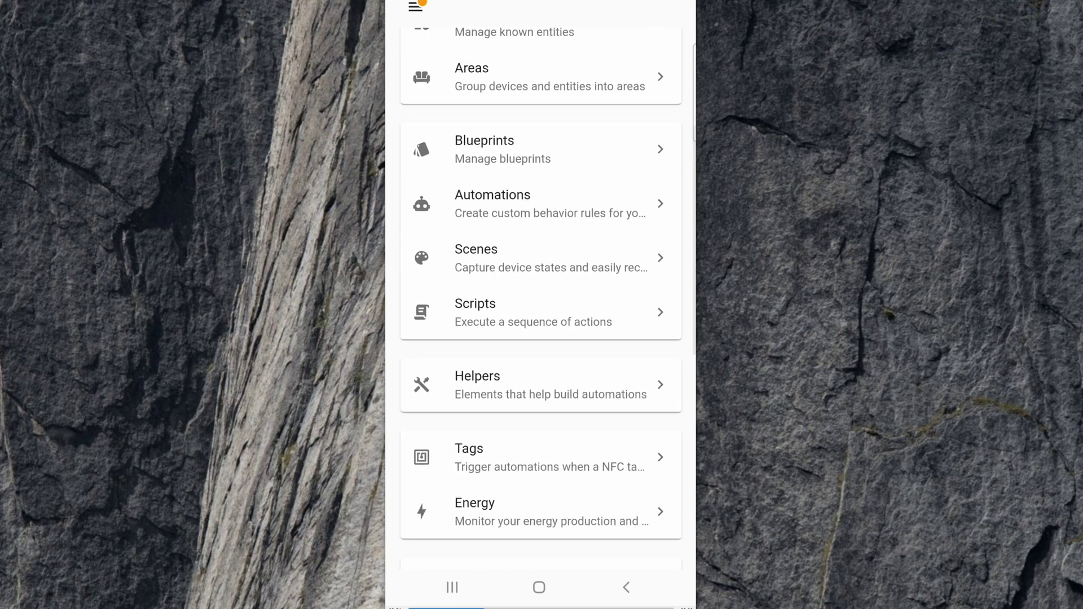
pyautogui.click(507, 457)
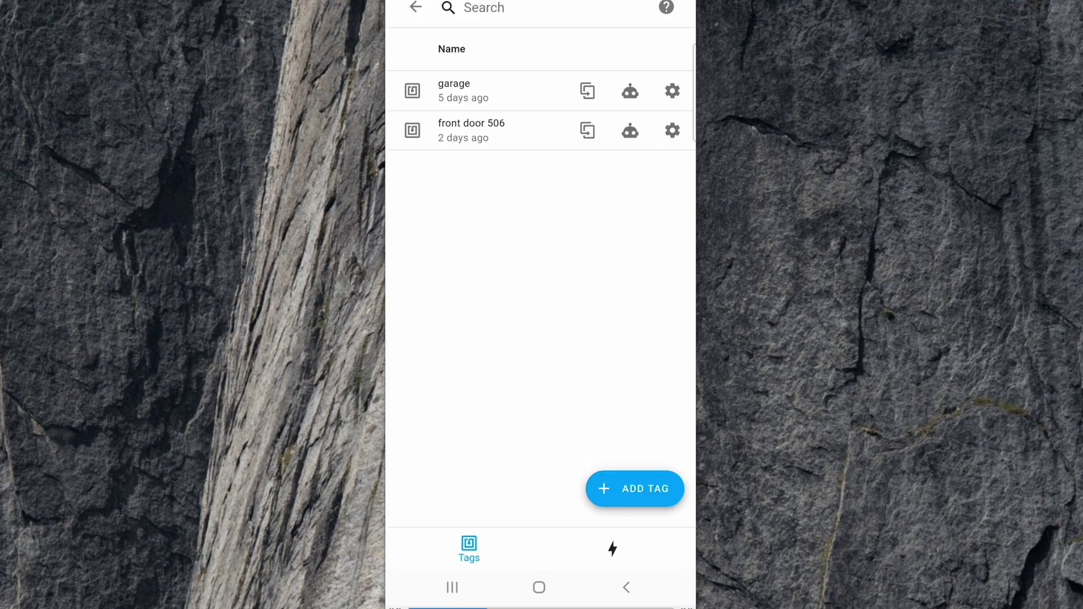
# Add a tag named 'samsungtag' and write it to an NFC tag.
pyautogui.click(634, 488)
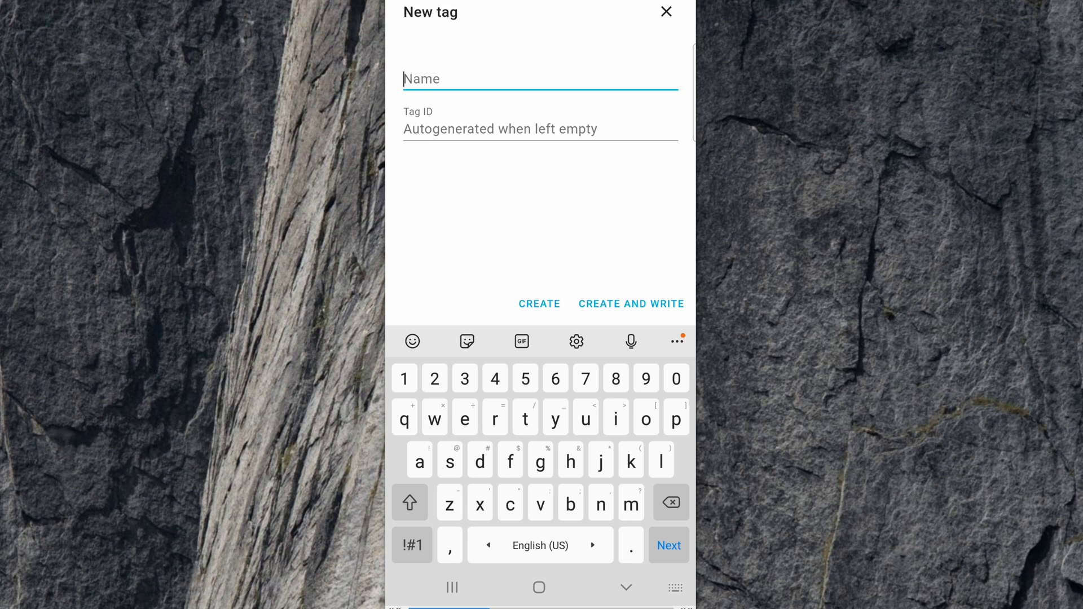
pyautogui.write('sam')
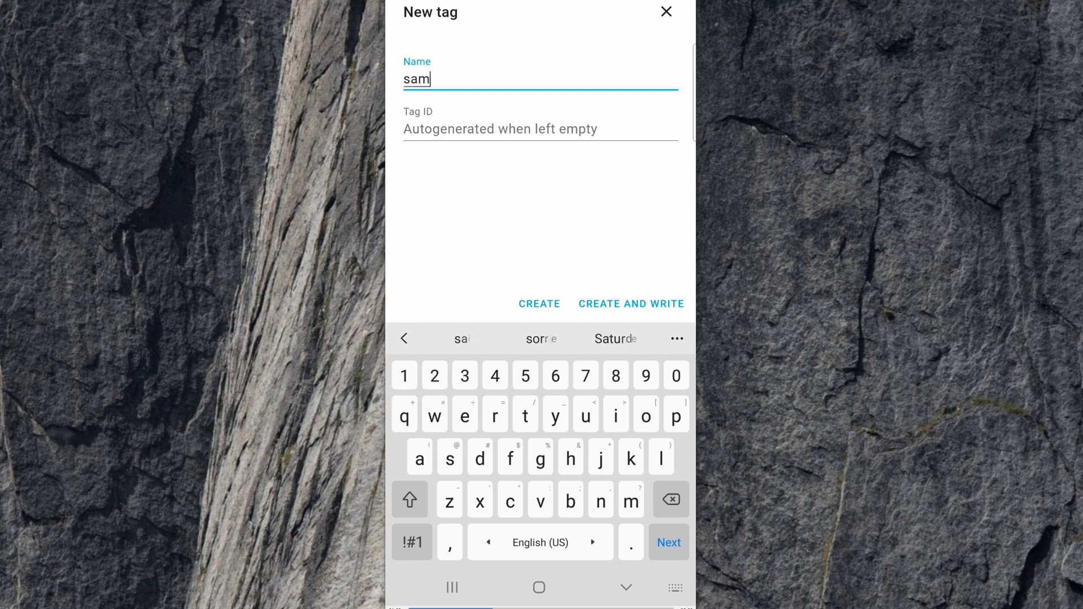
pyautogui.write('sung')
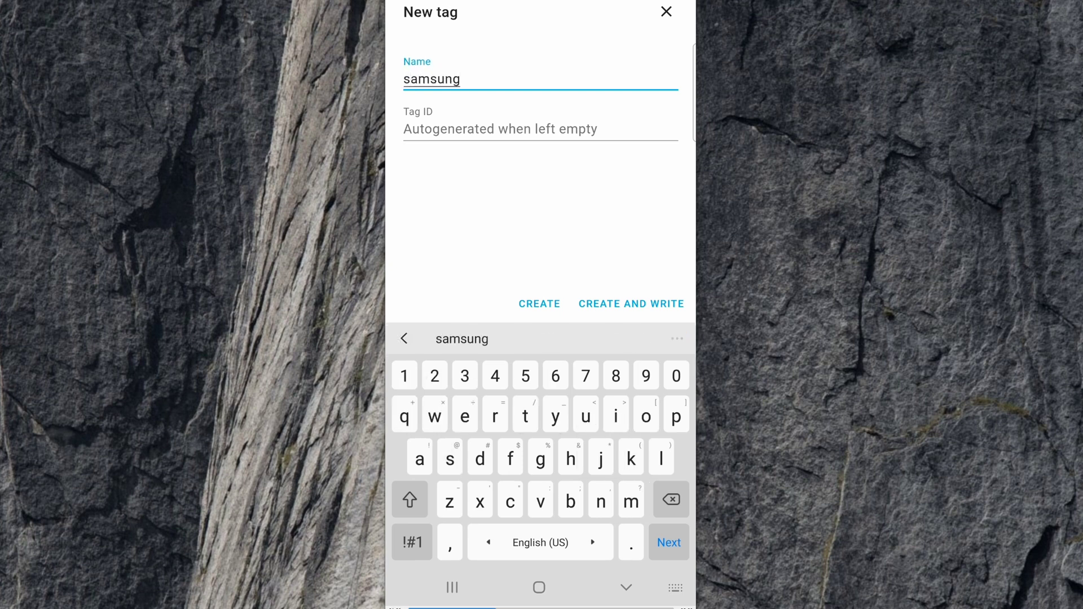
pyautogui.write('tag')
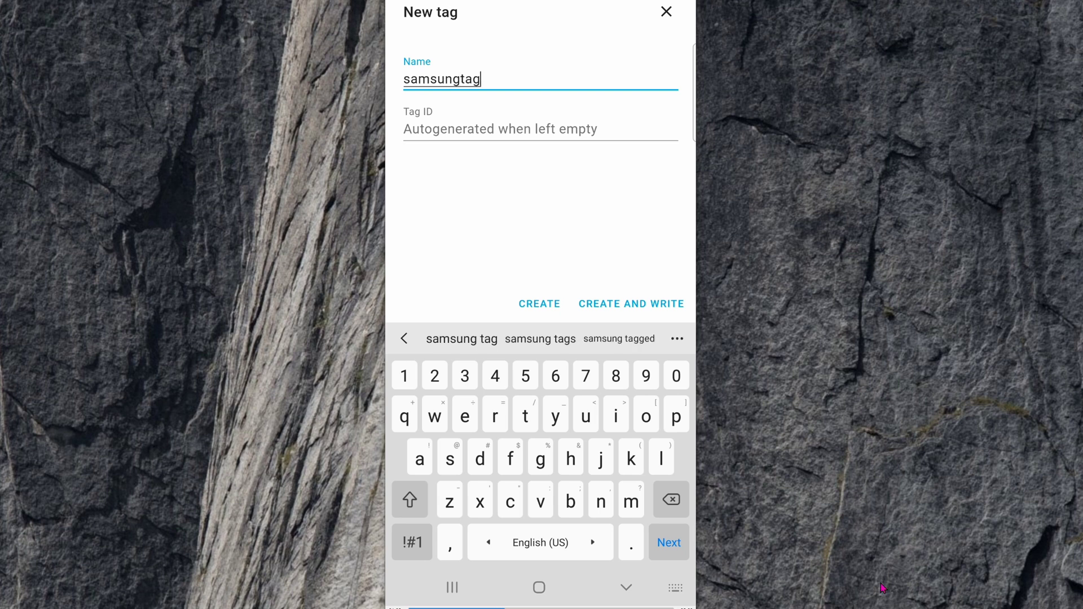
pyautogui.click(631, 304)
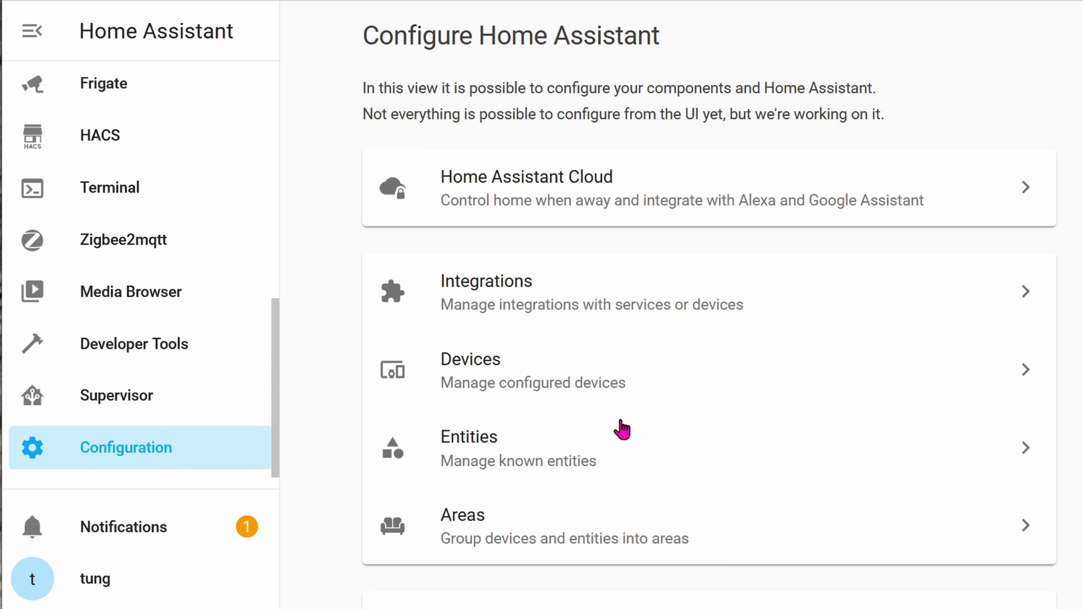
# Filter the automations list by 'nfc' and open the samsung office TV turn OFF automation.
pyautogui.scroll(-4, 654, 472)
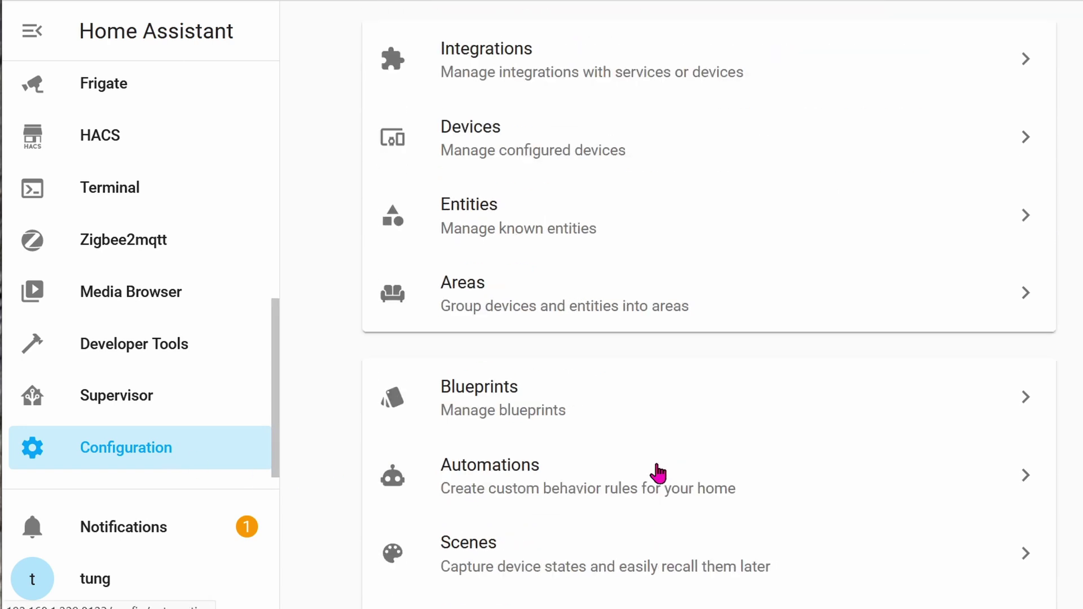
pyautogui.click(650, 479)
pyautogui.write('nfc')
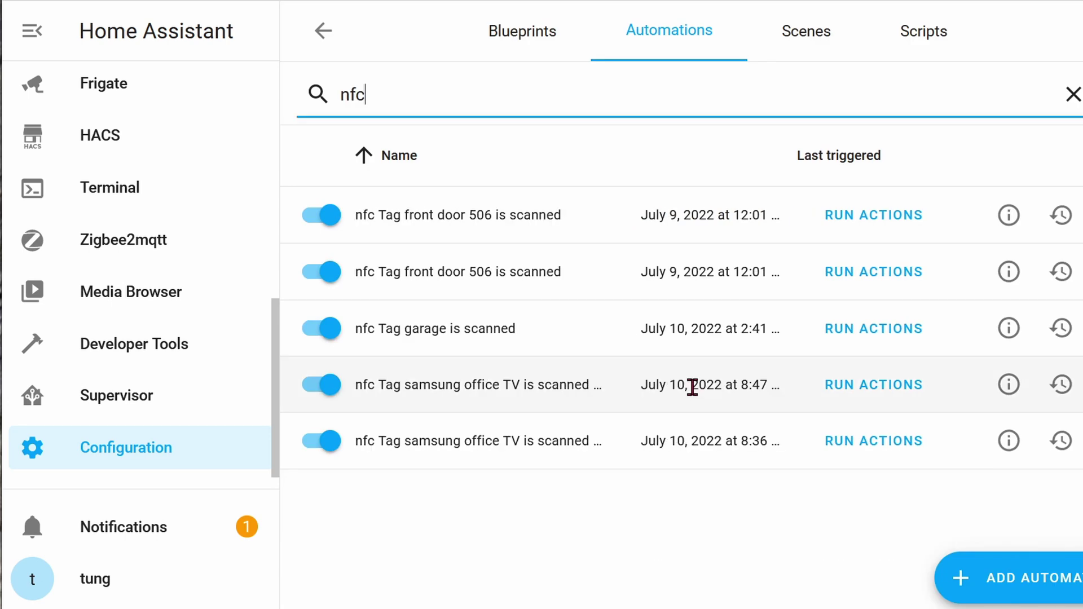
pyautogui.click(507, 385)
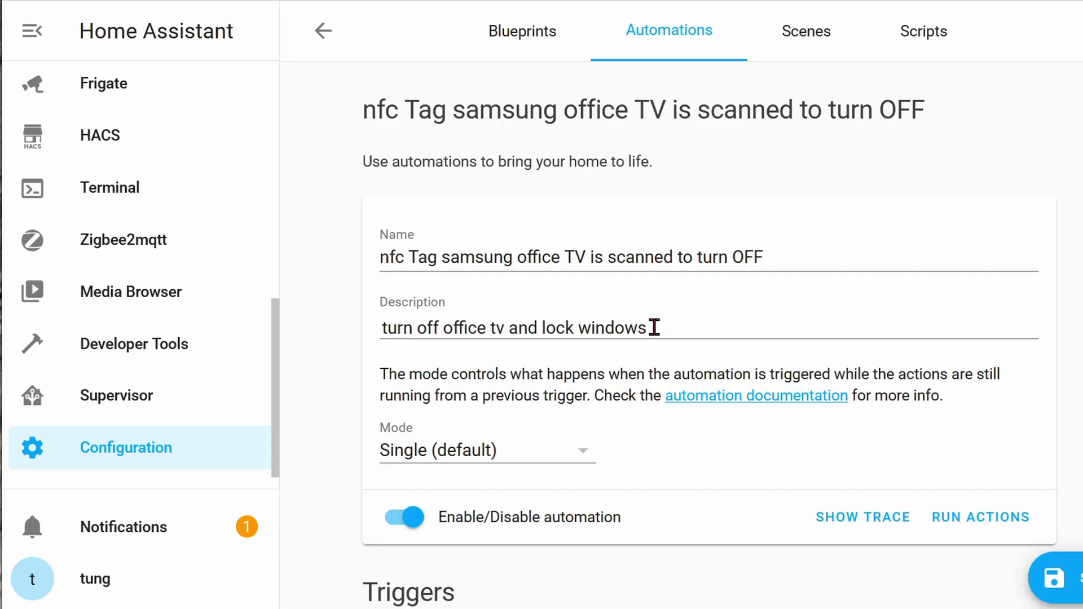
# Set the automation's Tag trigger to samsungtag.
pyautogui.scroll(-8, 653, 330)
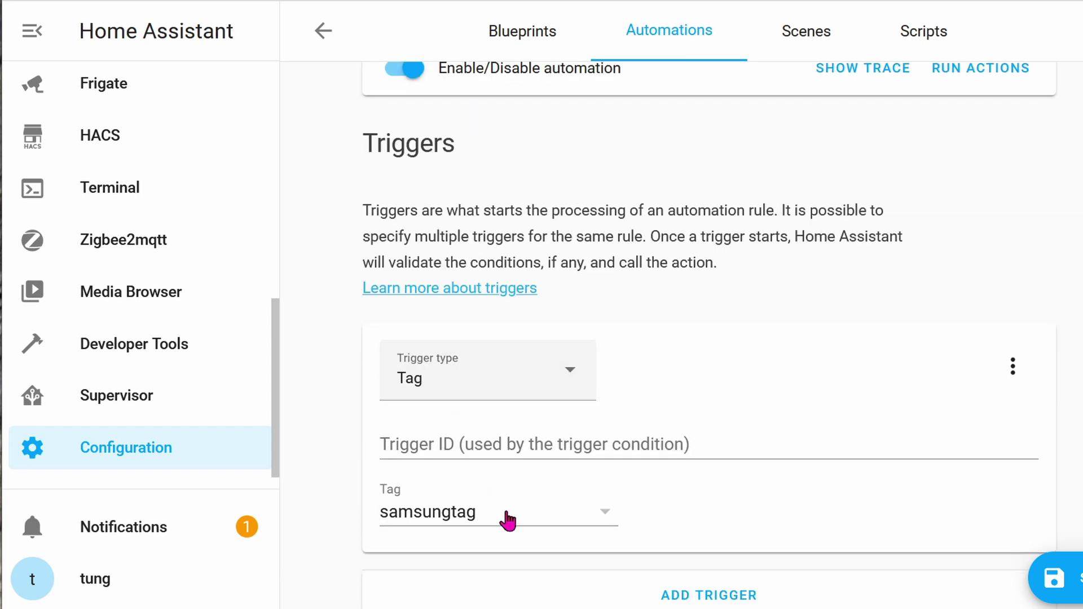
pyautogui.click(603, 515)
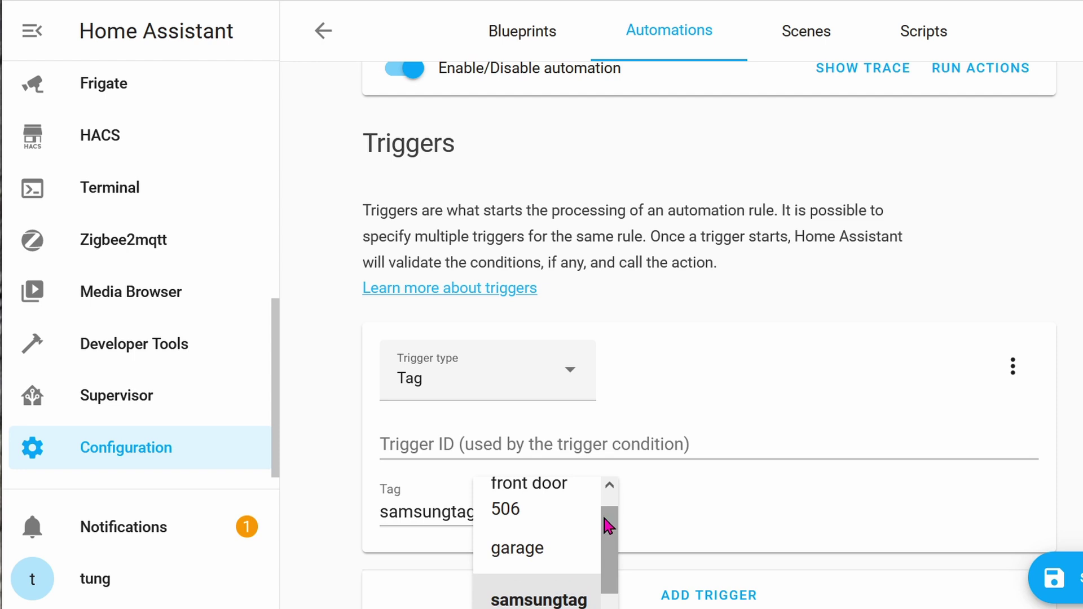
pyautogui.click(576, 601)
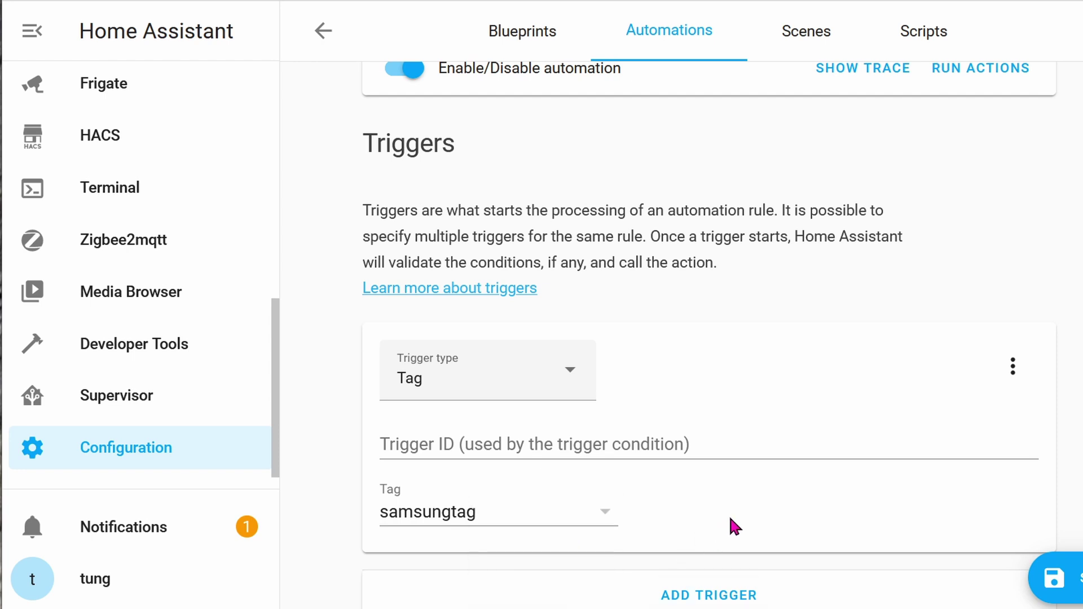
# Scroll down through the turn OFF automation's conditions and actions to review them.
pyautogui.scroll(-8, 730, 517)
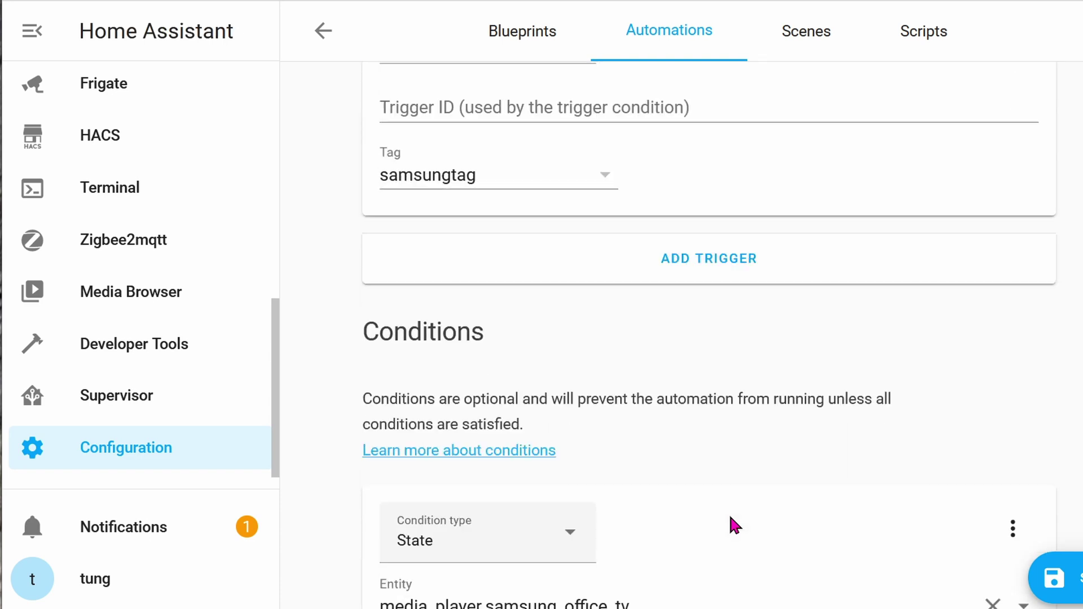
pyautogui.scroll(-2, 730, 515)
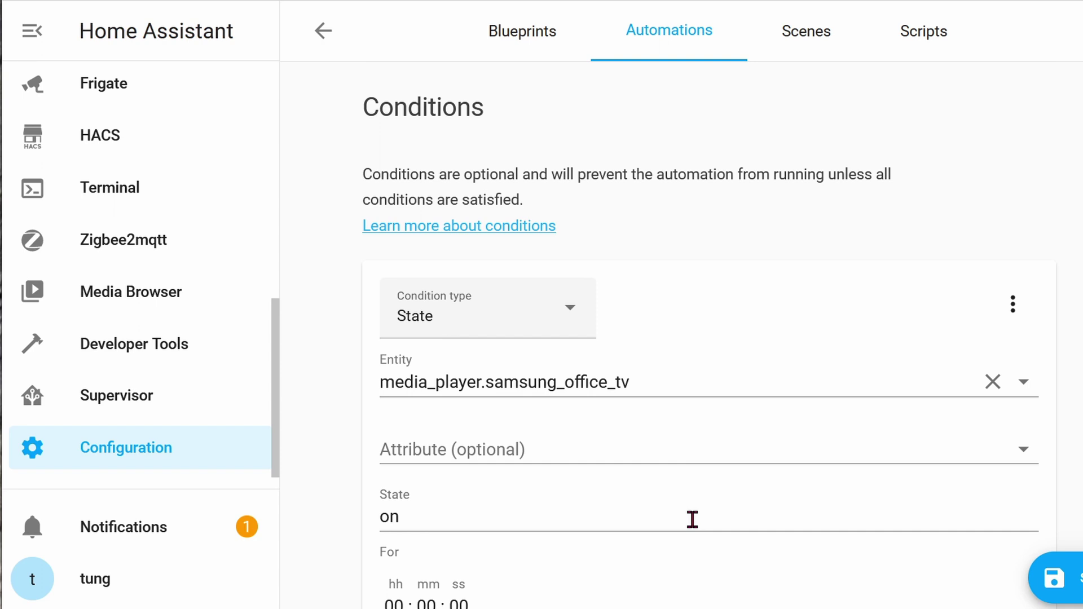
pyautogui.scroll(-12, 692, 519)
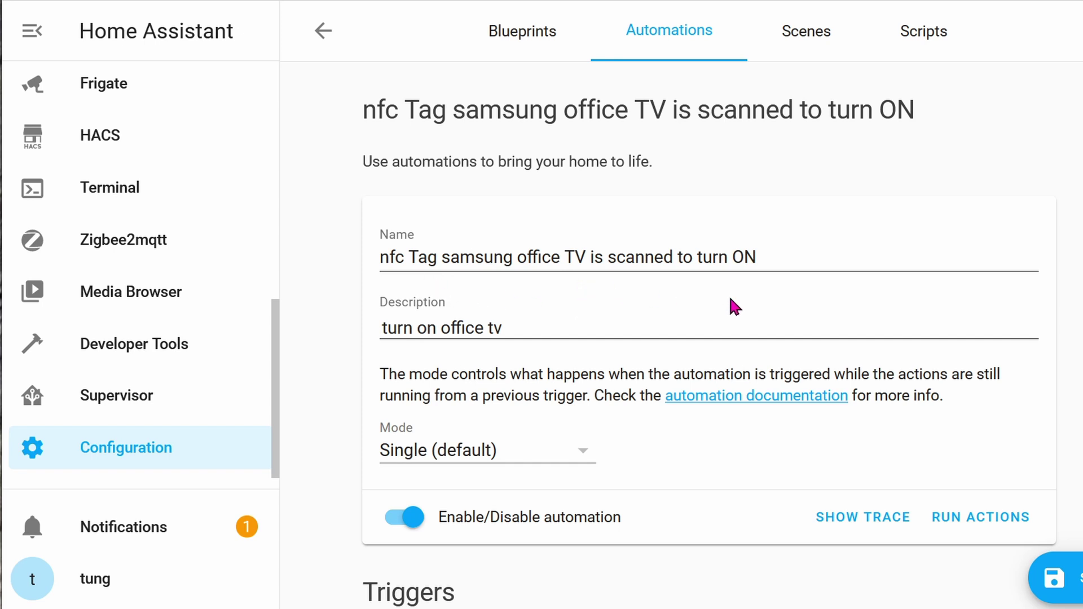
pyautogui.scroll(-9, 729, 293)
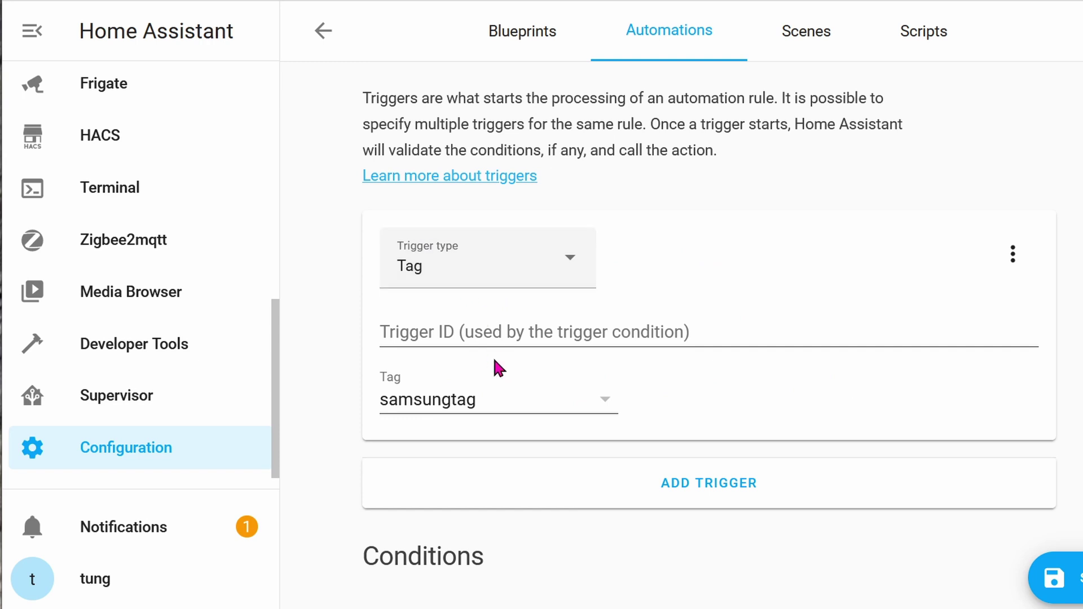
pyautogui.scroll(-9, 578, 440)
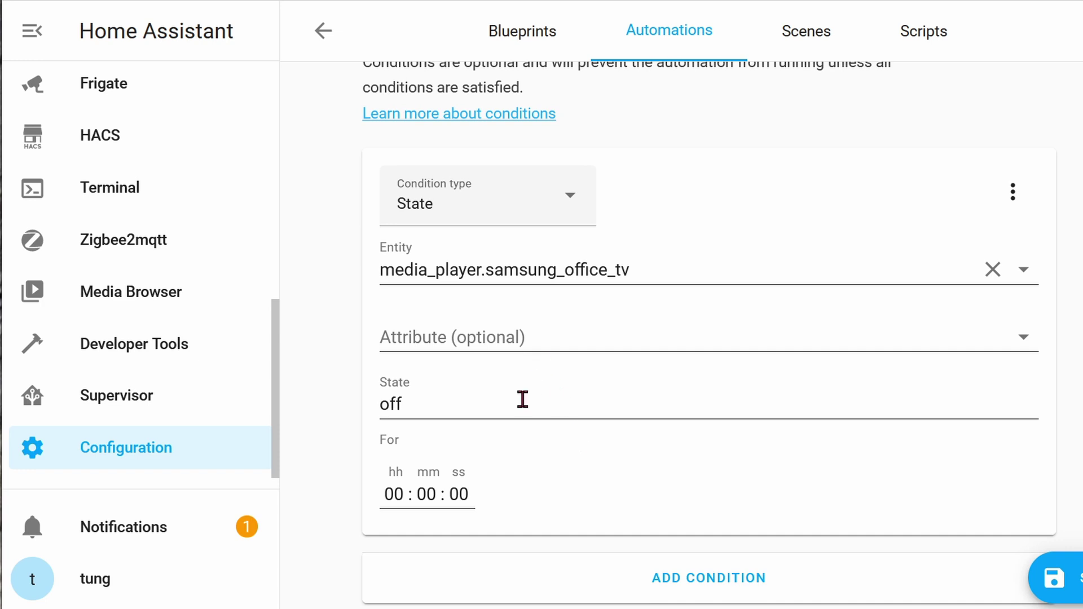
pyautogui.scroll(-8, 522, 399)
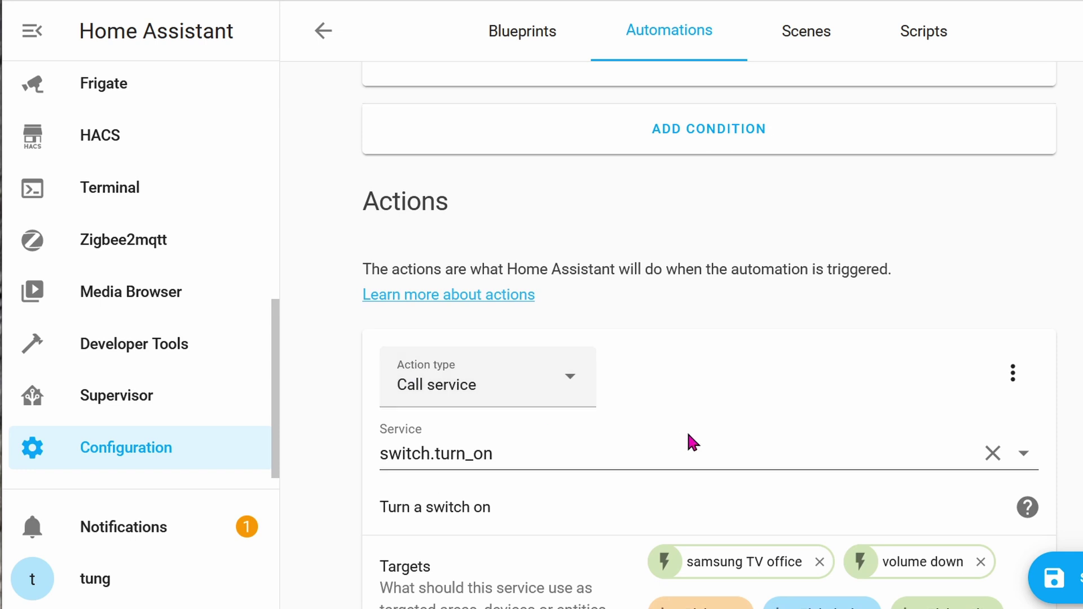
pyautogui.scroll(-2, 692, 443)
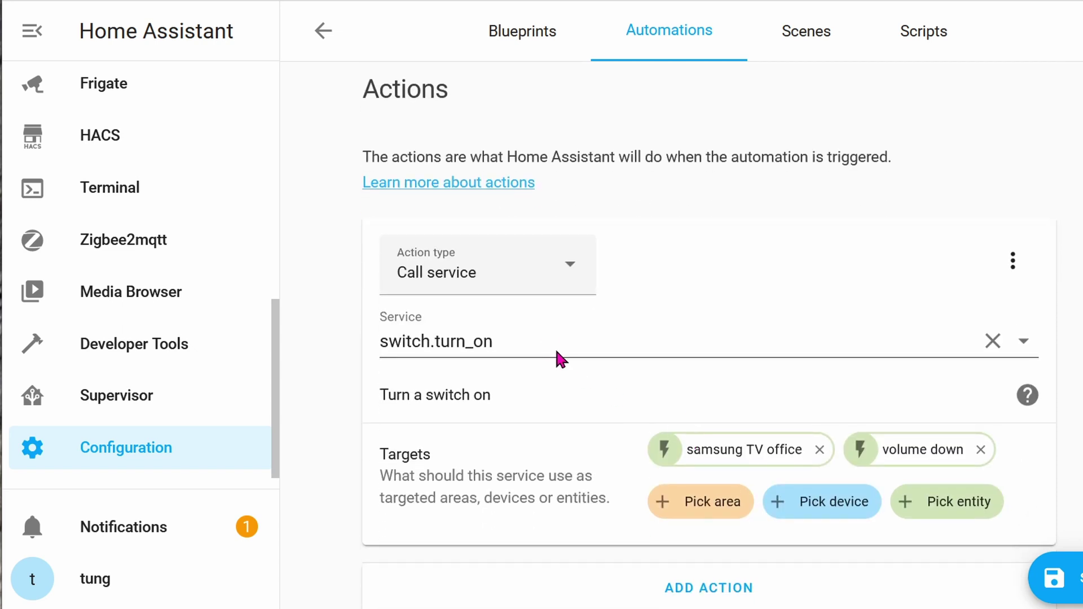